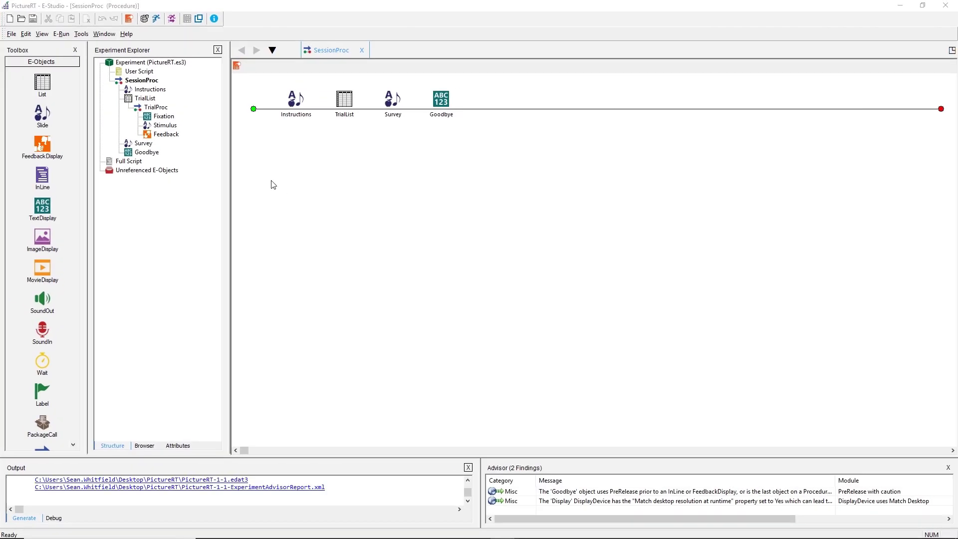
# - Generate and launch the PictureRT experiment as a test run
pyautogui.click(157, 19)
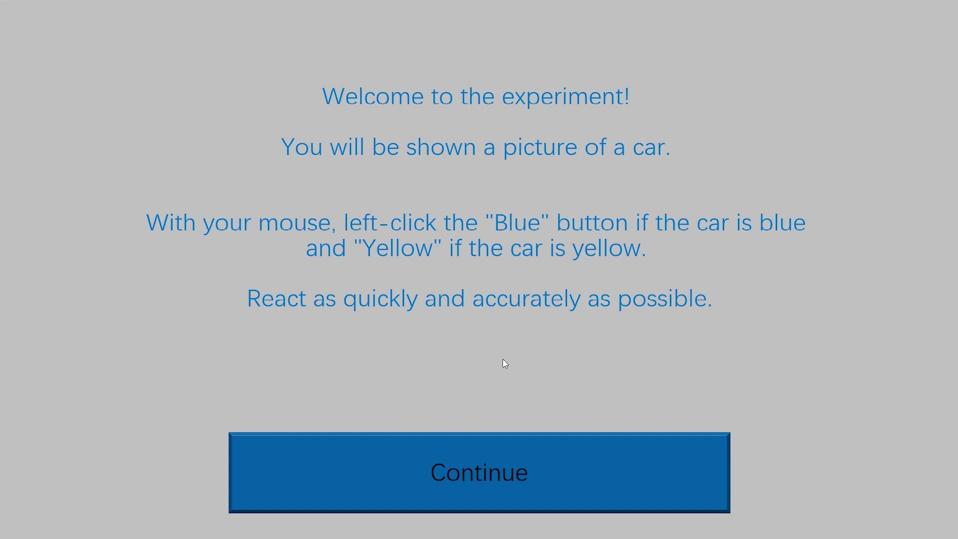
# - Get past the welcome screen, answer the six car trials Blue or Yellow, and rate the experience Excellent
pyautogui.click(525, 485)
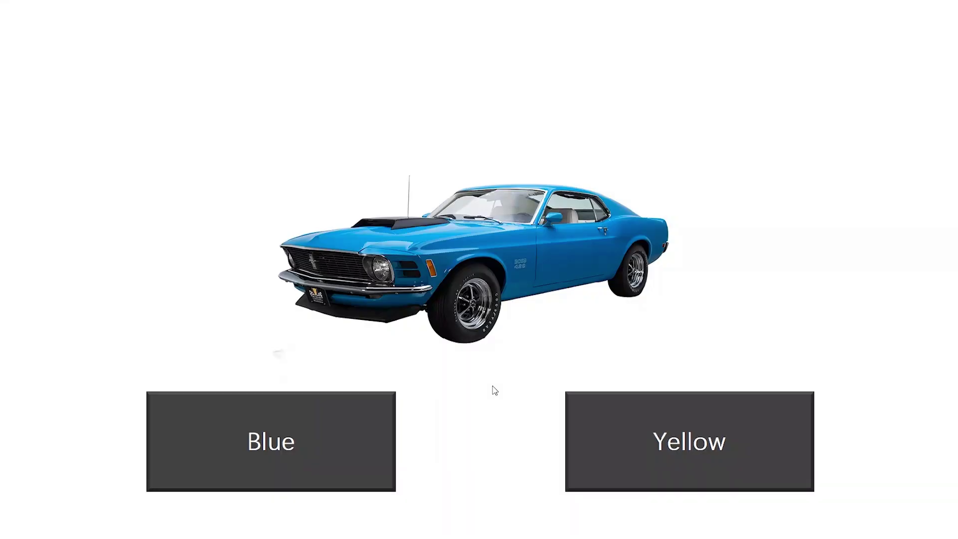
pyautogui.click(362, 430)
pyautogui.click(364, 437)
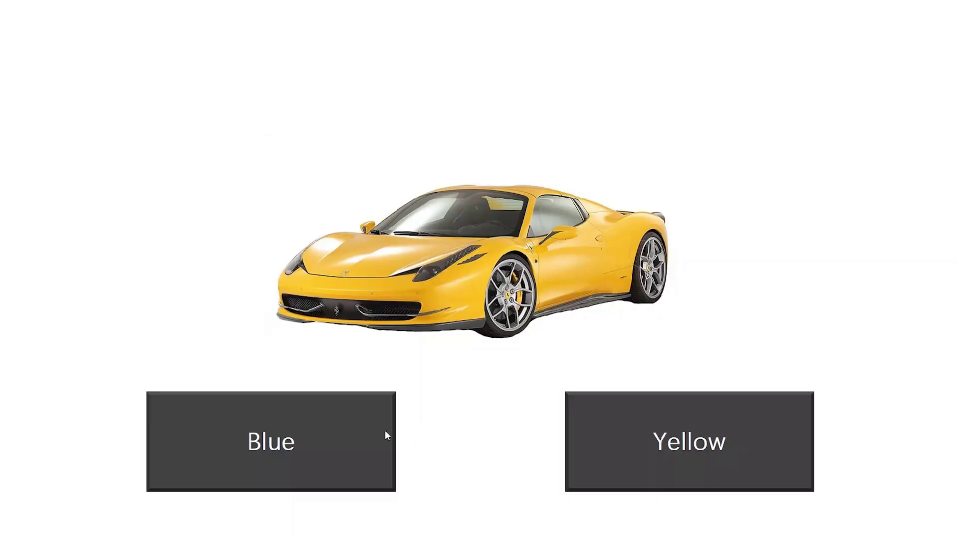
pyautogui.click(382, 434)
pyautogui.click(625, 438)
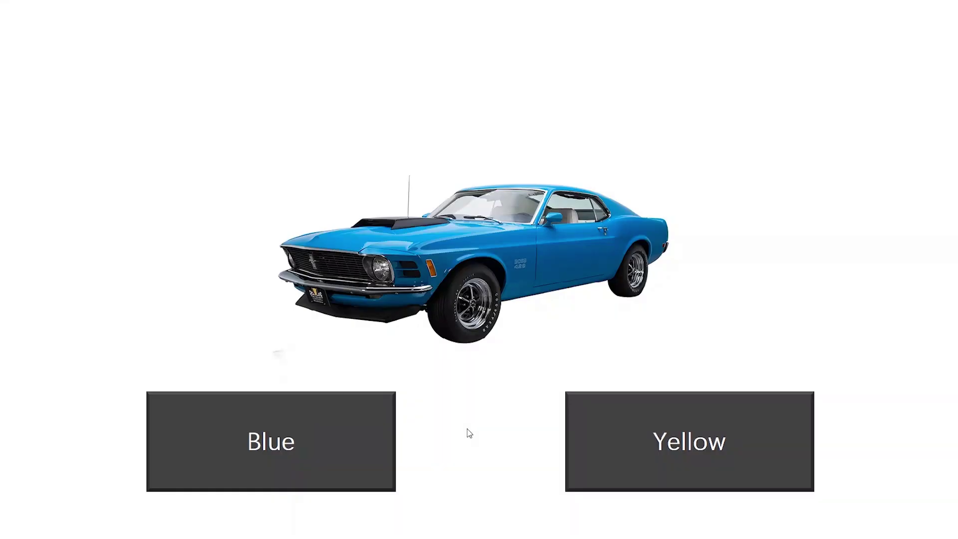
pyautogui.click(606, 438)
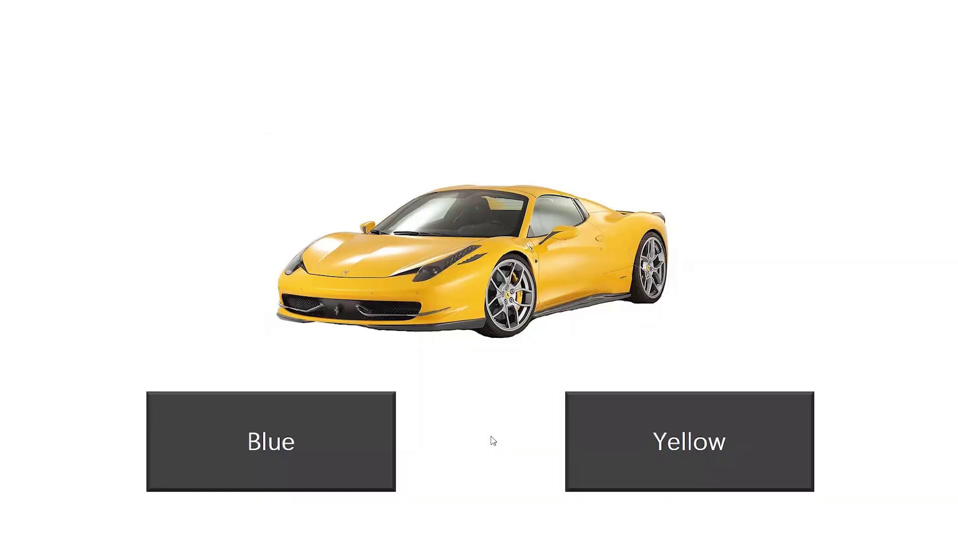
pyautogui.click(611, 442)
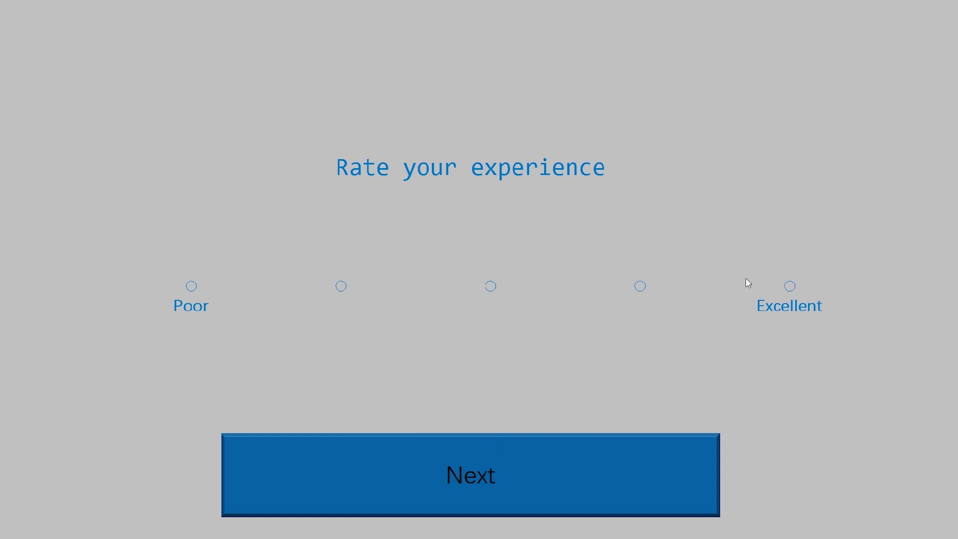
pyautogui.click(790, 286)
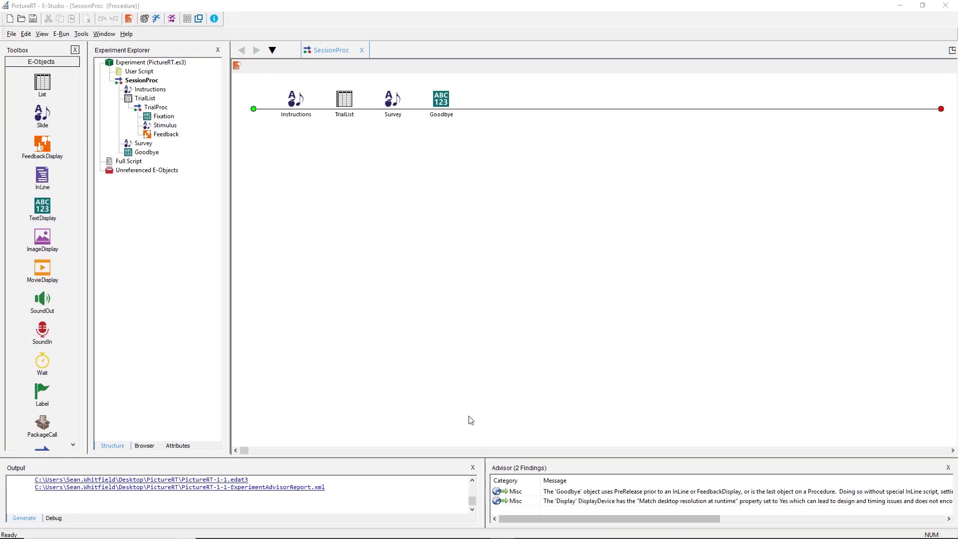
# - Close the Output and Advisor panes, reopen both from View, widen Output, then close it with Alt+3
pyautogui.click(473, 468)
pyautogui.click(948, 468)
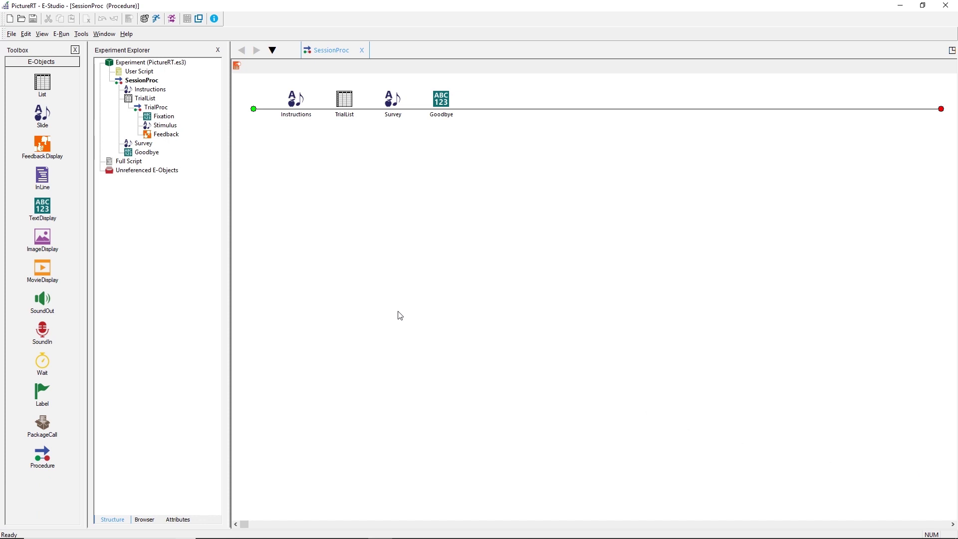
pyautogui.click(44, 35)
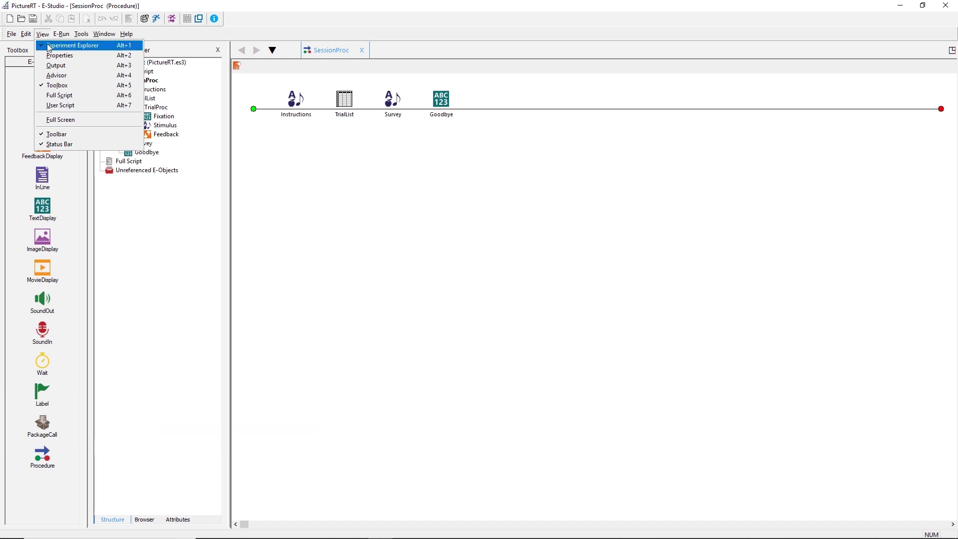
pyautogui.click(57, 66)
pyautogui.click(42, 34)
pyautogui.click(57, 76)
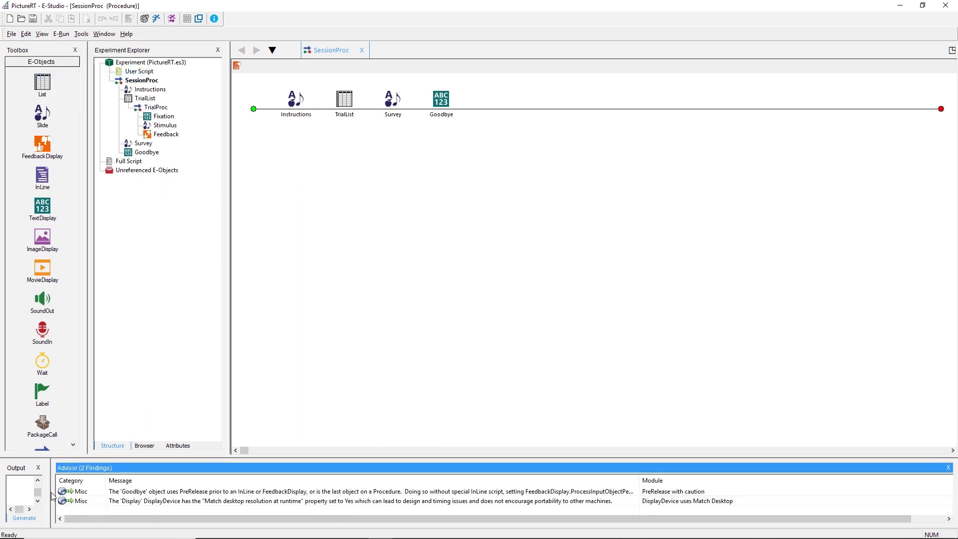
pyautogui.moveTo(76, 486); pyautogui.dragTo(499, 487)
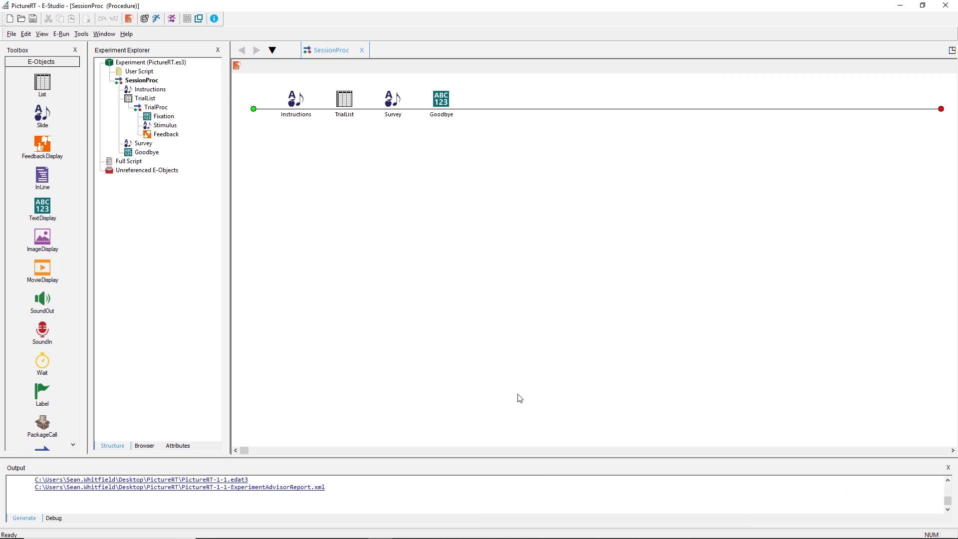
pyautogui.hotkey('alt', '3')
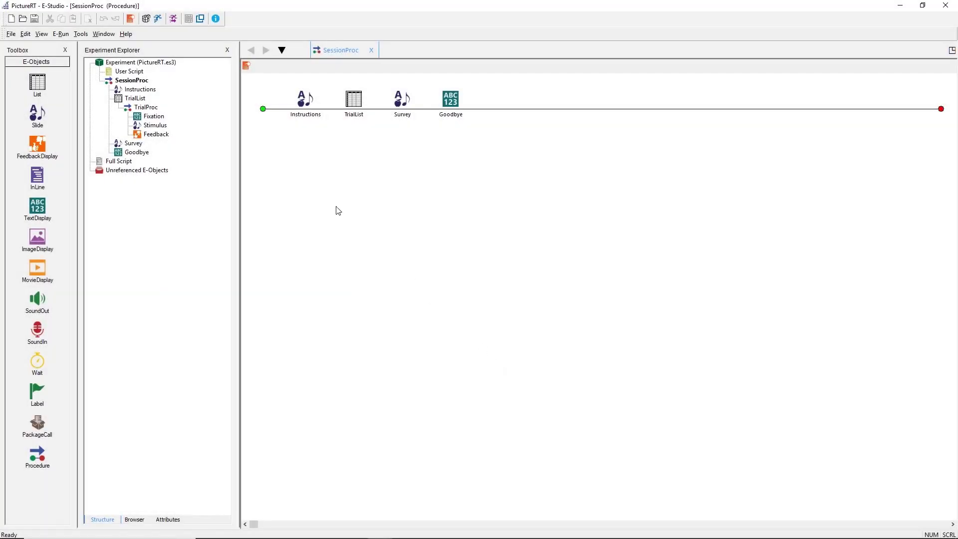
pyautogui.moveTo(131, 51); pyautogui.dragTo(919, 122)
pyautogui.moveTo(28, 51); pyautogui.dragTo(861, 58)
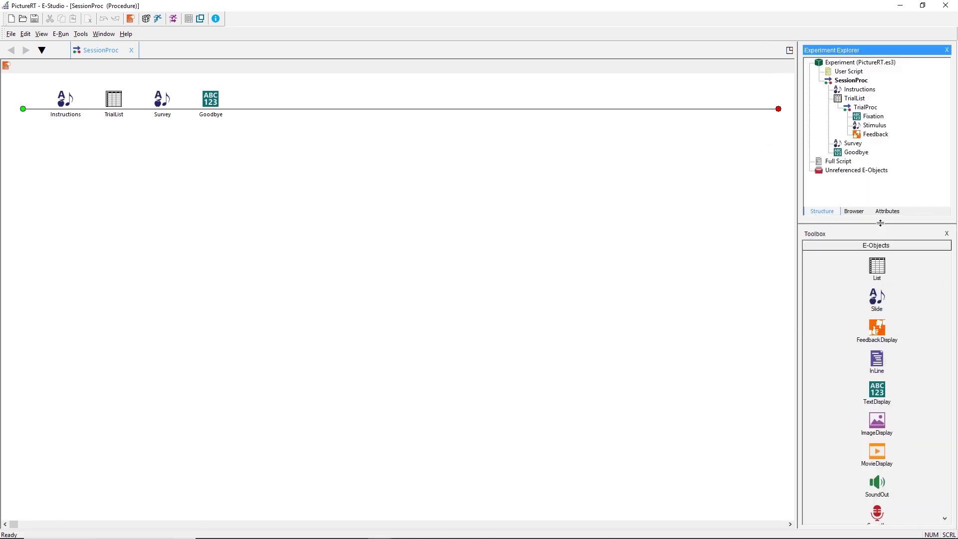
pyautogui.click(657, 238)
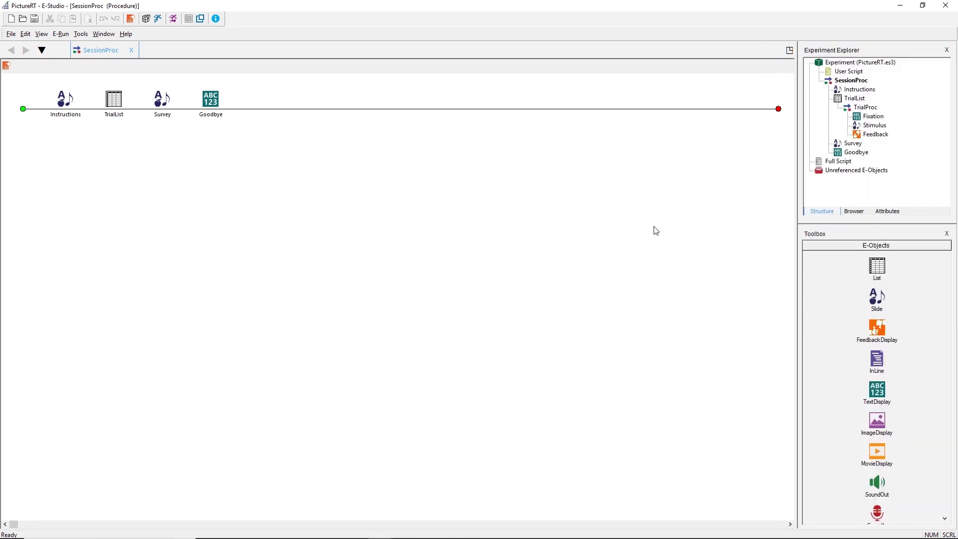
pyautogui.moveTo(851, 55); pyautogui.dragTo(26, 144)
pyautogui.moveTo(901, 50); pyautogui.dragTo(4, 128)
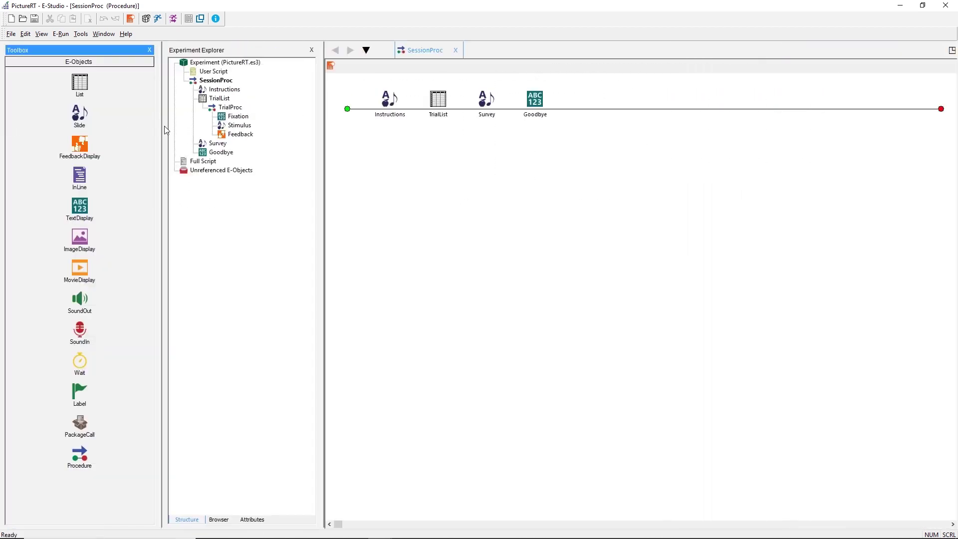
pyautogui.moveTo(161, 126); pyautogui.dragTo(78, 124)
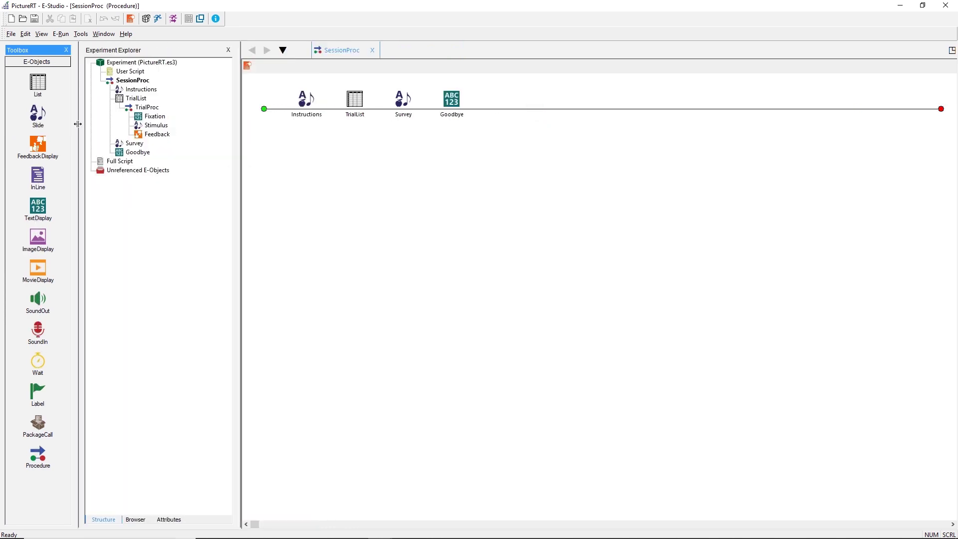
pyautogui.click(329, 190)
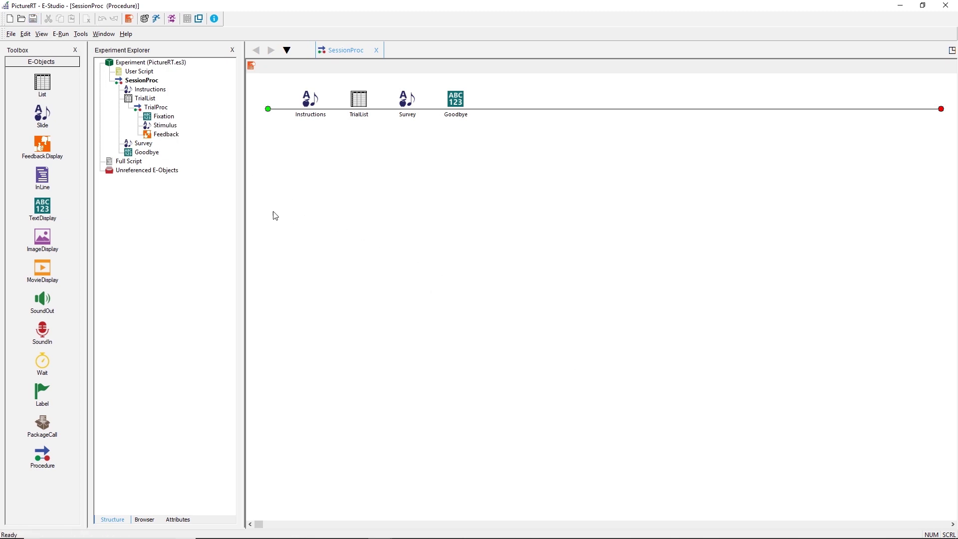
# - Enable Allow Collapsing in Experiment Explorer and fold then unfold SessionProc and TrialList
pyautogui.rightClick(209, 218)
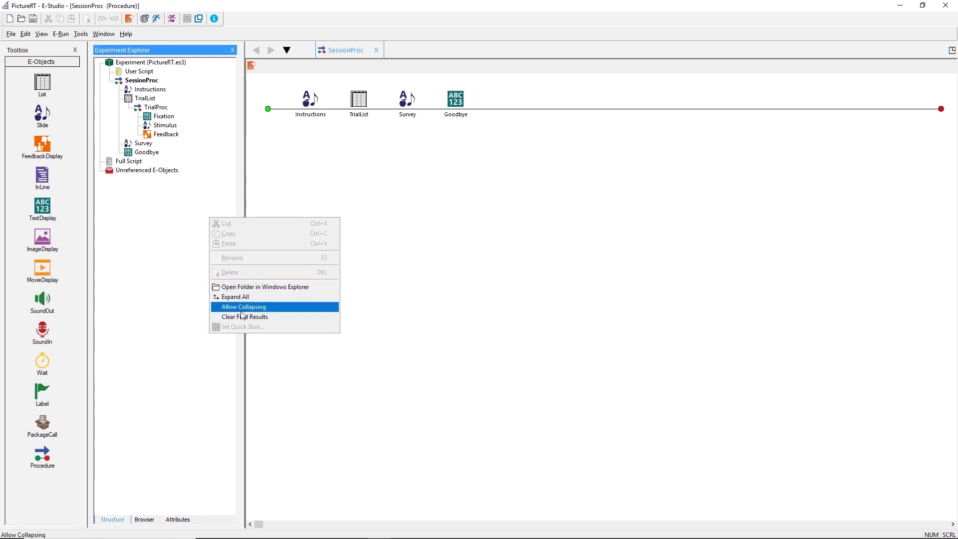
pyautogui.click(240, 311)
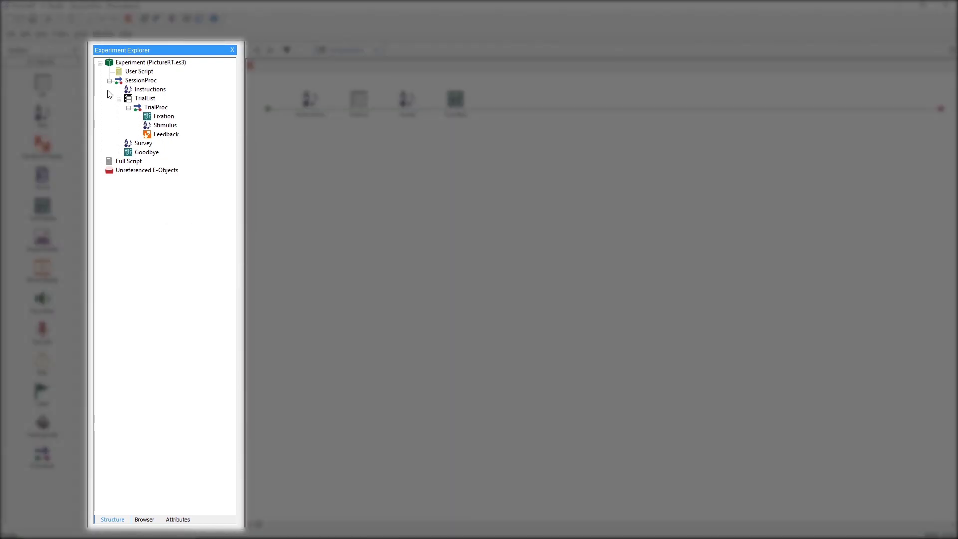
pyautogui.click(110, 80)
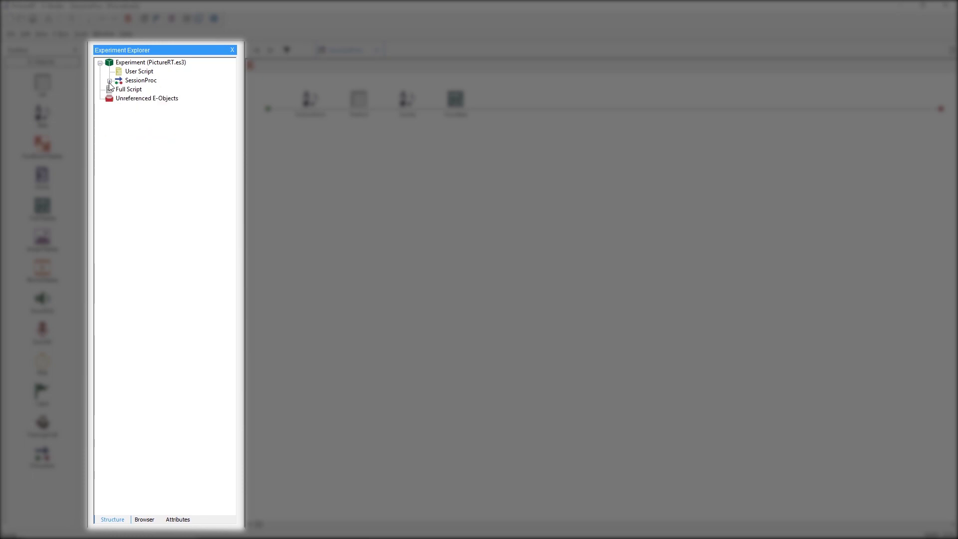
pyautogui.click(109, 81)
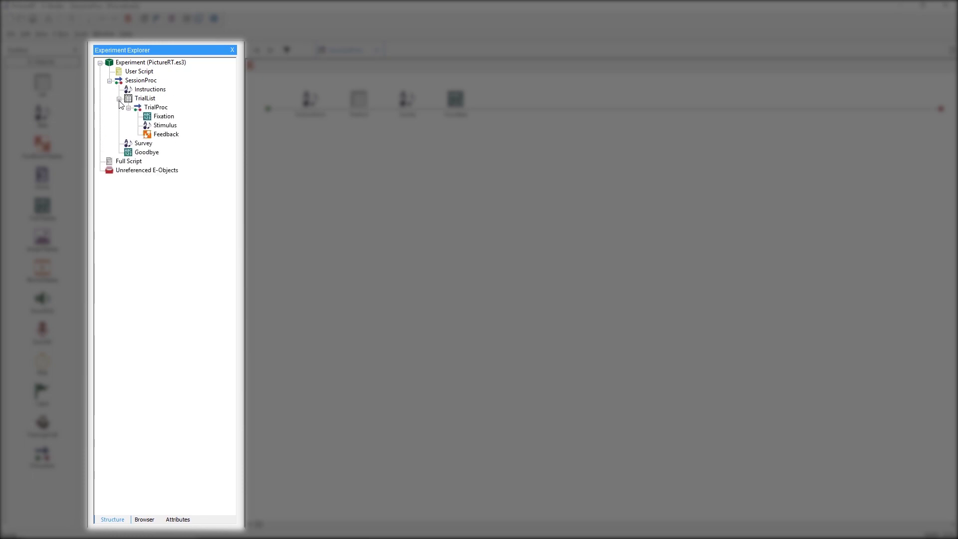
pyautogui.click(119, 99)
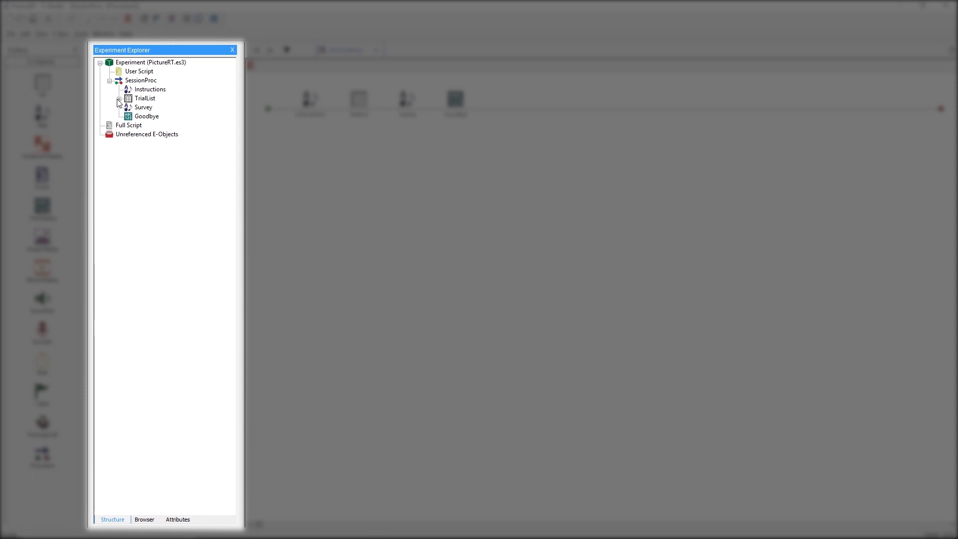
pyautogui.click(119, 99)
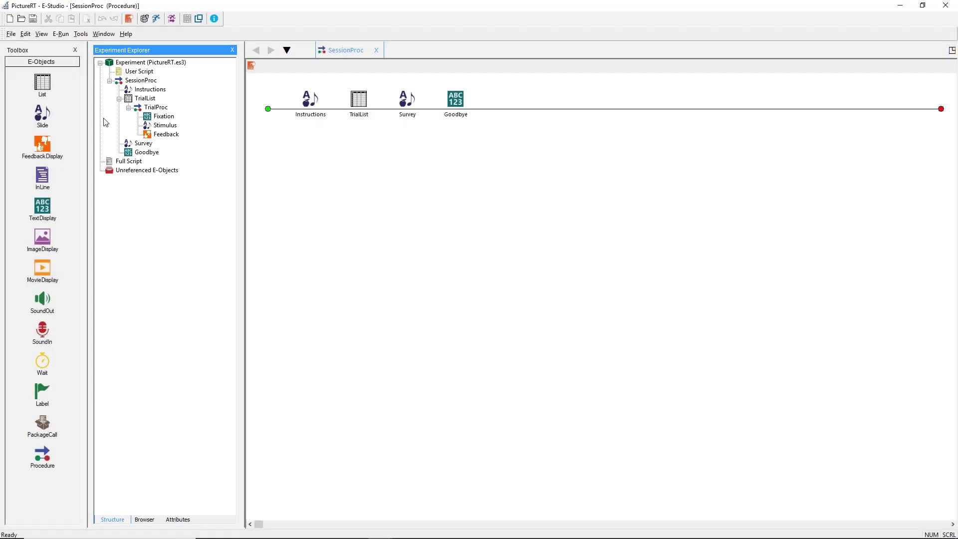
# - Save, add a Slide at SessionProc's start and a TextDisplay after Feedback, then open TrialProc
pyautogui.click(33, 19)
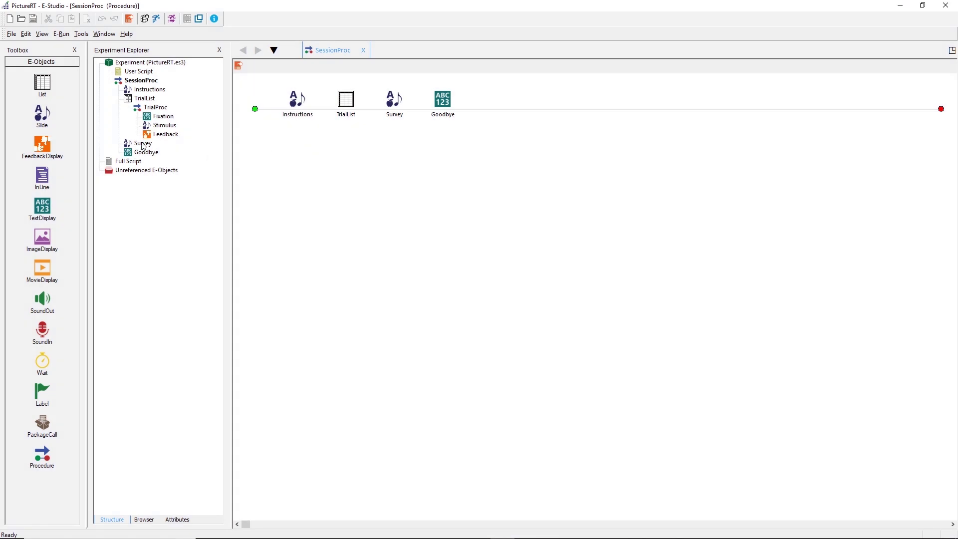
pyautogui.moveTo(43, 114); pyautogui.dragTo(282, 123)
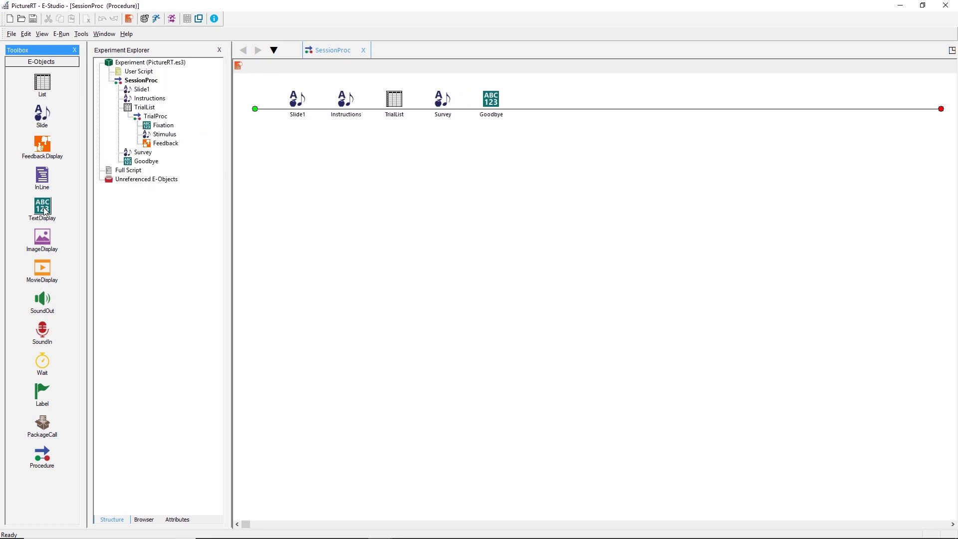
pyautogui.moveTo(43, 206); pyautogui.dragTo(197, 151)
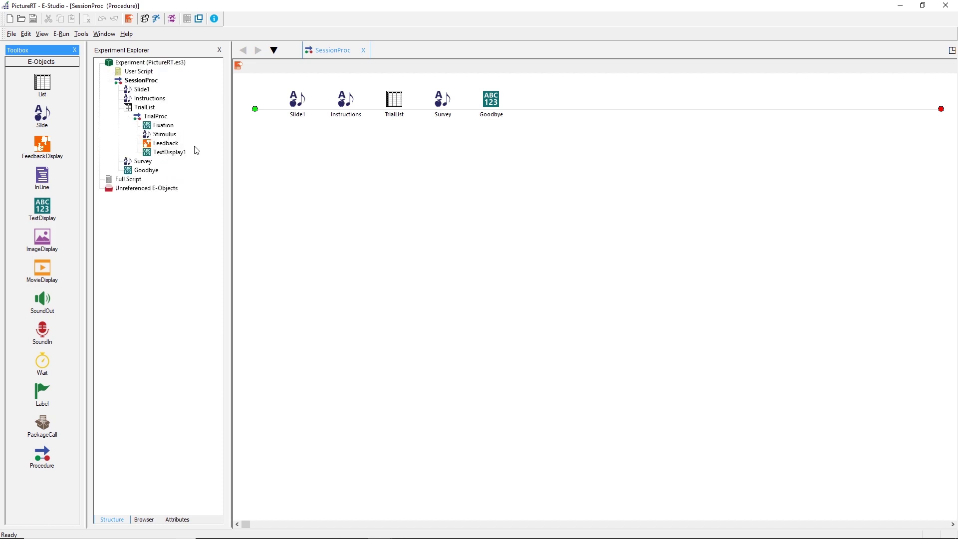
pyautogui.doubleClick(165, 119)
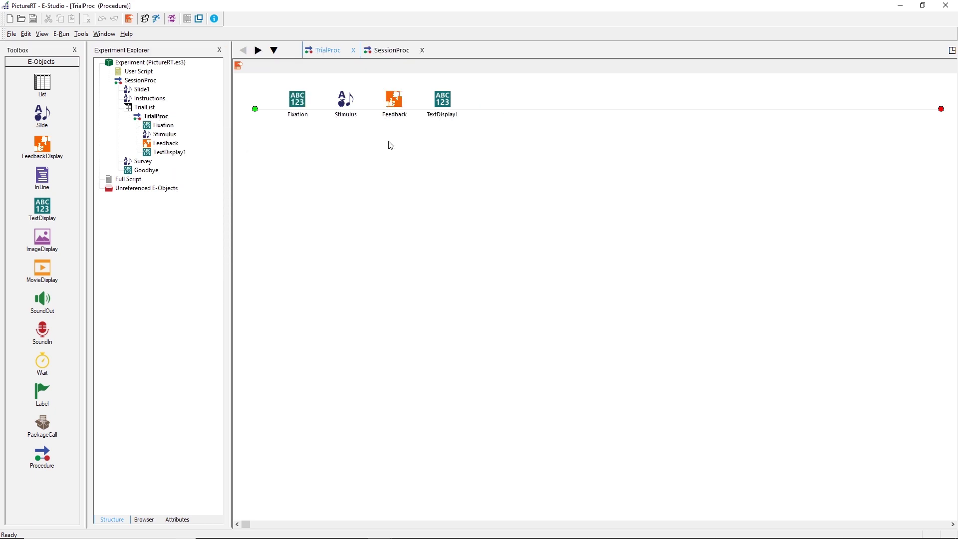
# - Show SessionProc and TrialProc side by side and delete Slide1 from SessionProc
pyautogui.click(953, 50)
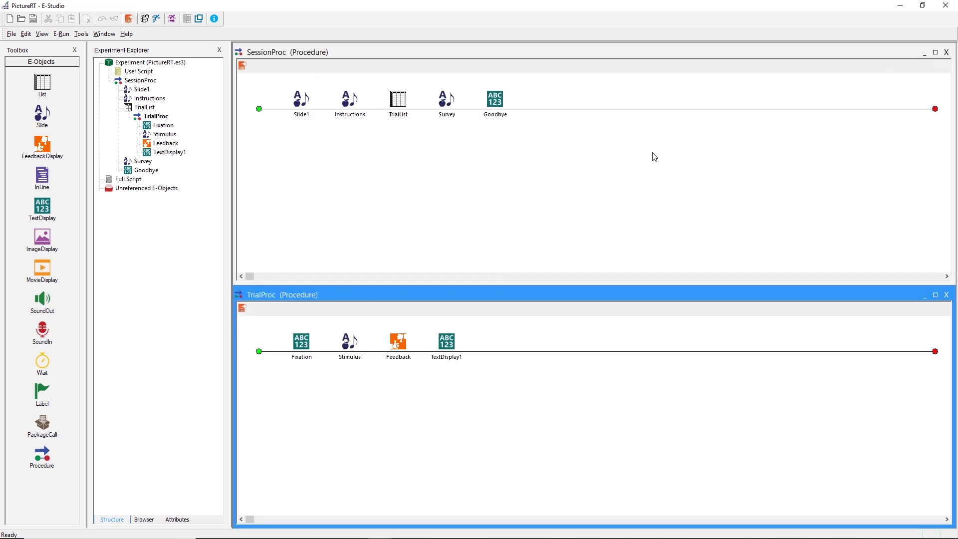
pyautogui.click(496, 211)
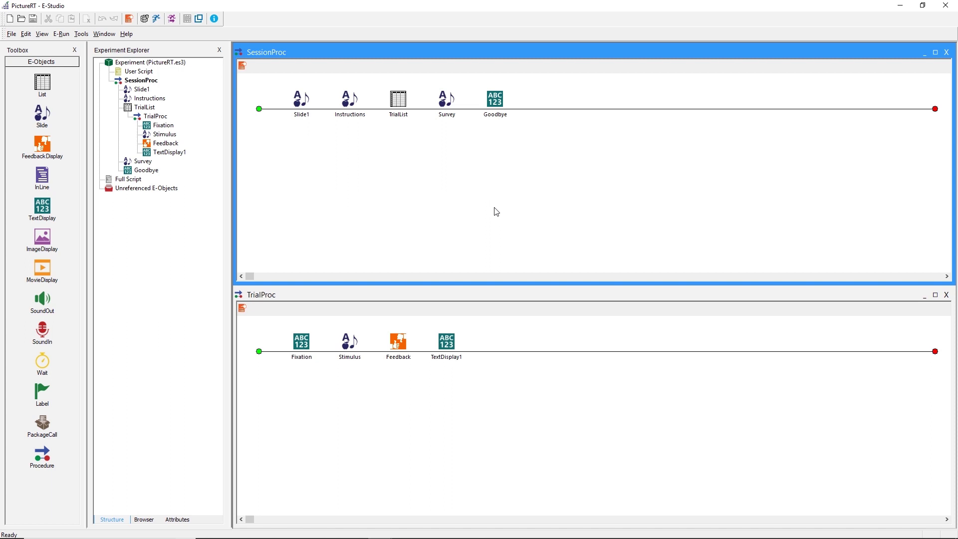
pyautogui.rightClick(297, 103)
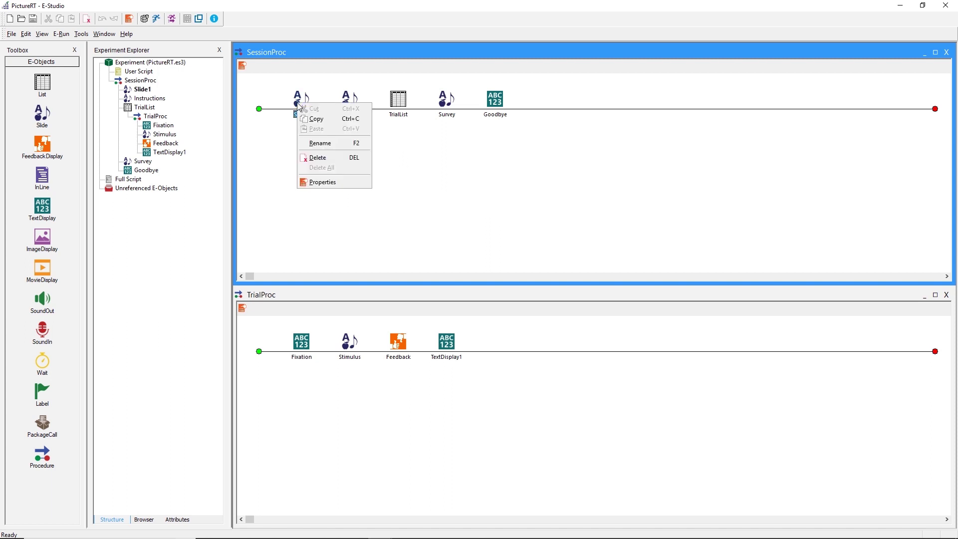
pyautogui.click(312, 160)
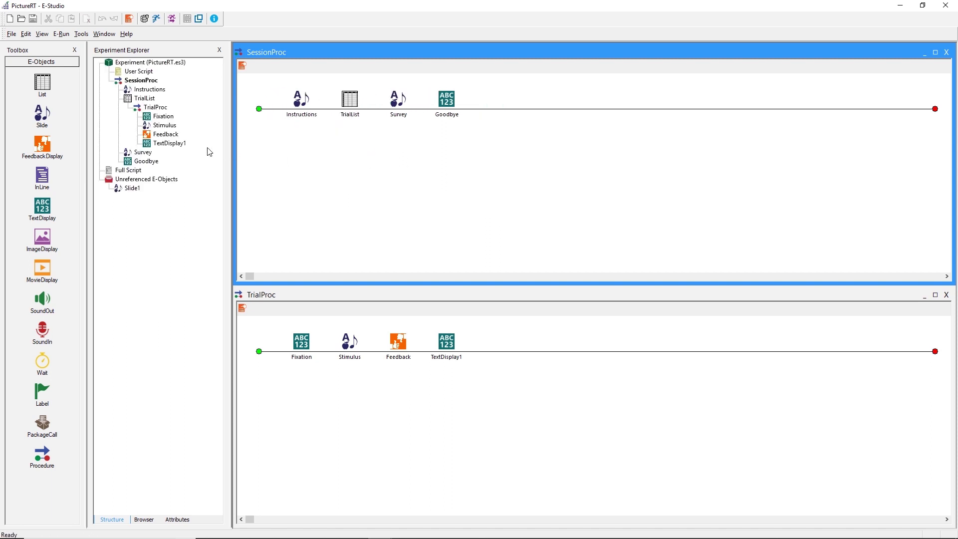
# - Delete TextDisplay1 from TrialProc, then choose Delete All on Unreferenced E-Objects
pyautogui.click(194, 146)
pyautogui.rightClick(175, 145)
pyautogui.click(190, 202)
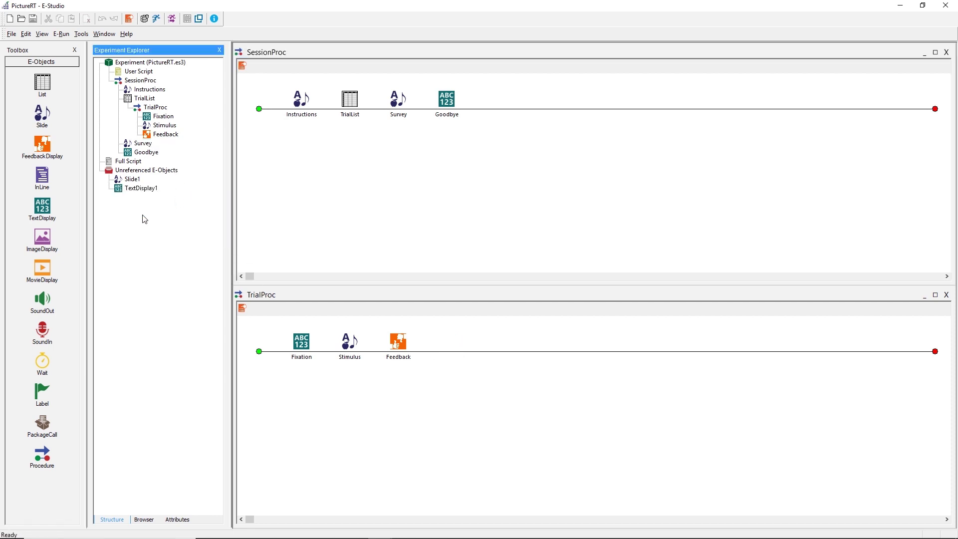
pyautogui.rightClick(175, 170)
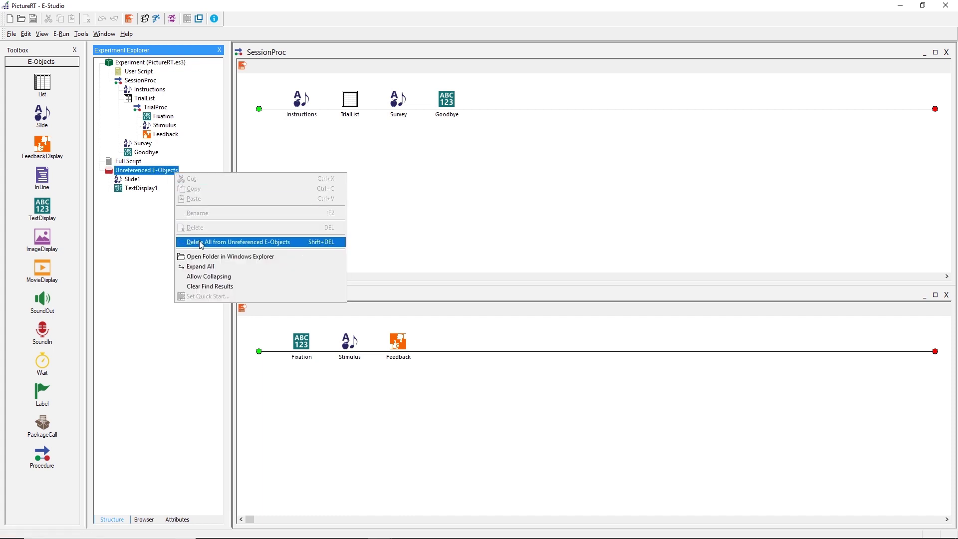
pyautogui.click(206, 242)
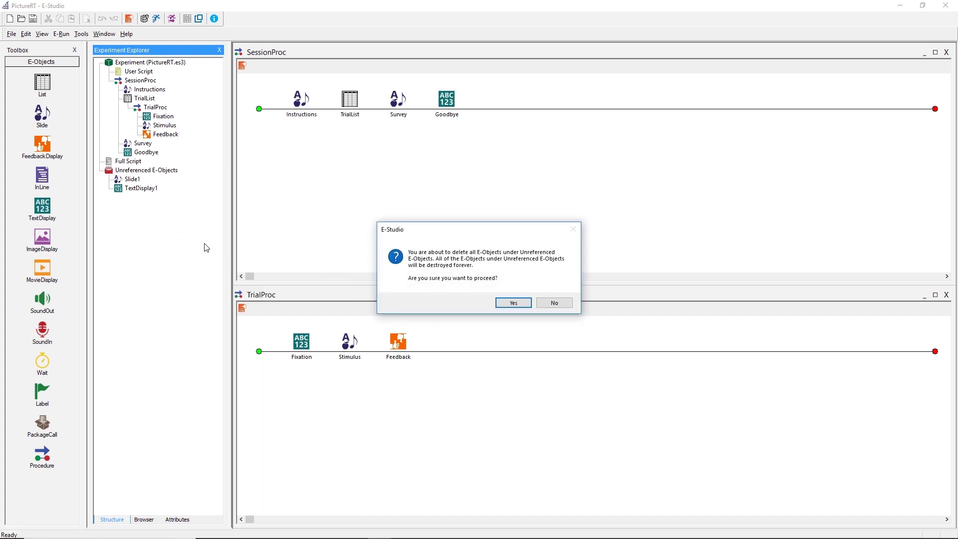
# - Confirm the purge, open TrialList maximized, and close the TrialProc and SessionProc tabs
pyautogui.click(505, 306)
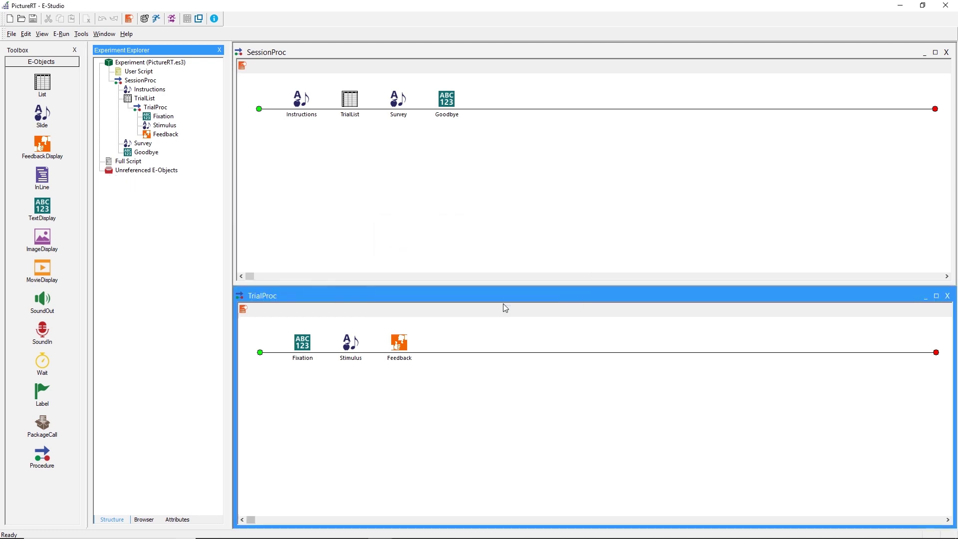
pyautogui.click(398, 240)
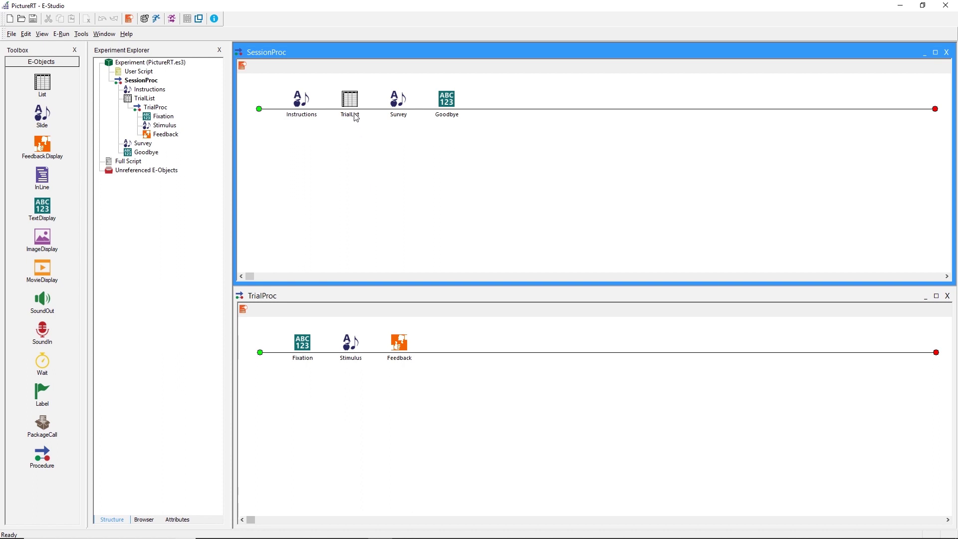
pyautogui.doubleClick(352, 102)
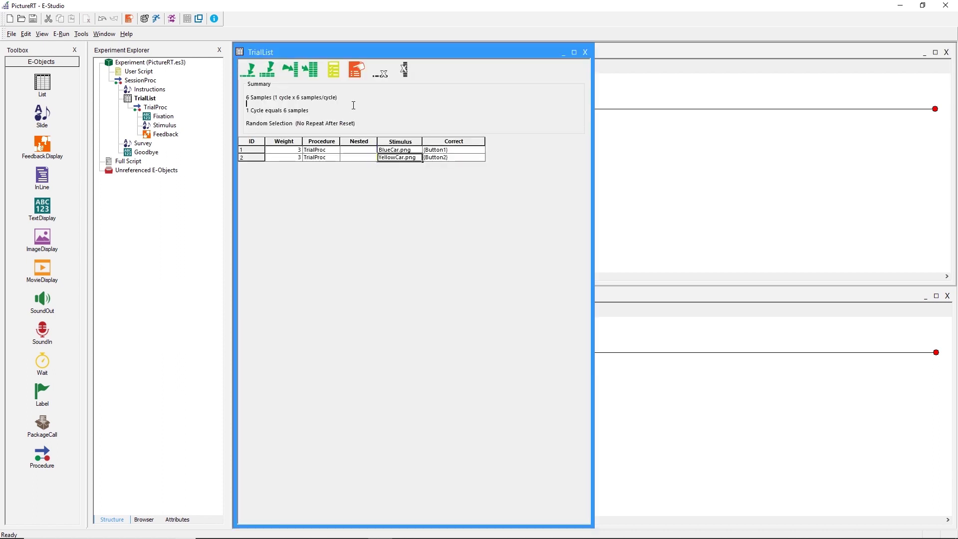
pyautogui.click(575, 53)
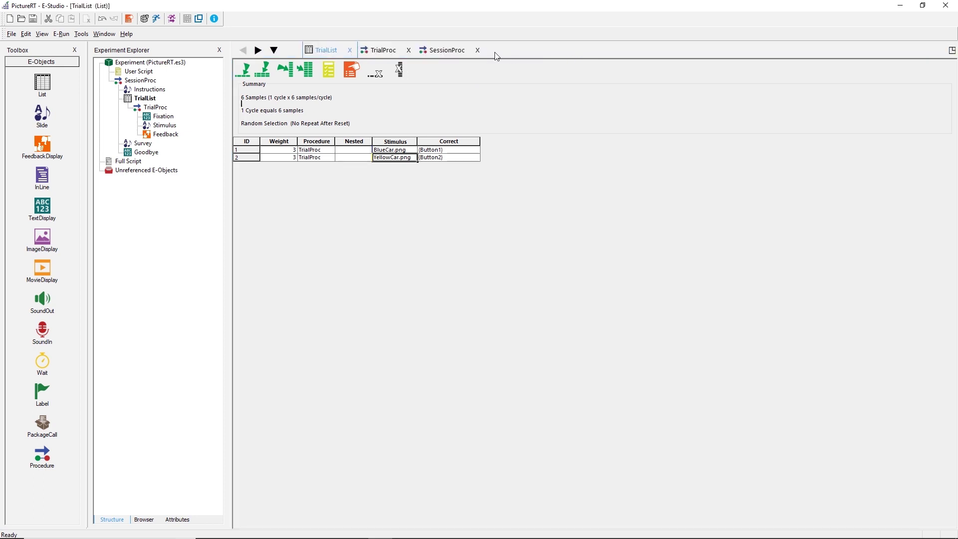
pyautogui.click(409, 50)
pyautogui.click(418, 50)
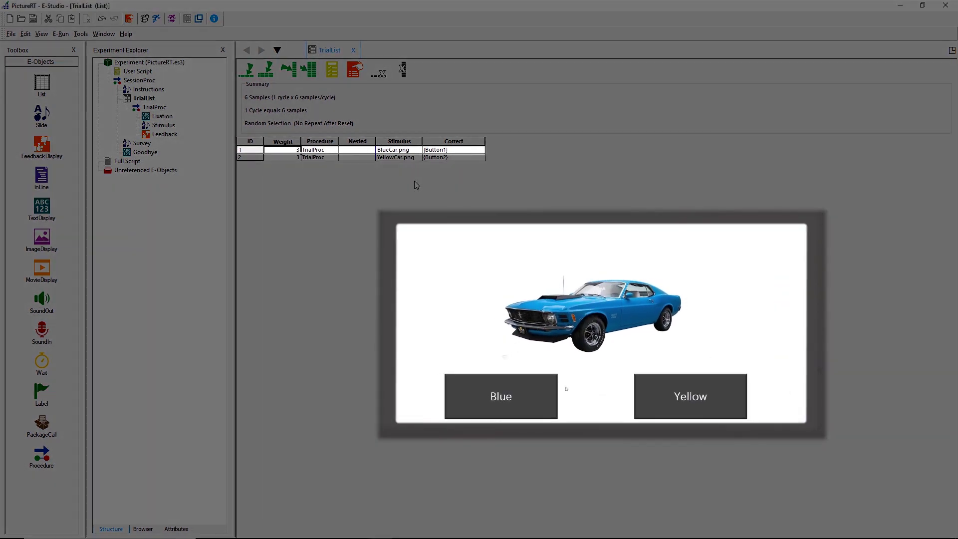
pyautogui.click(544, 391)
pyautogui.click(548, 394)
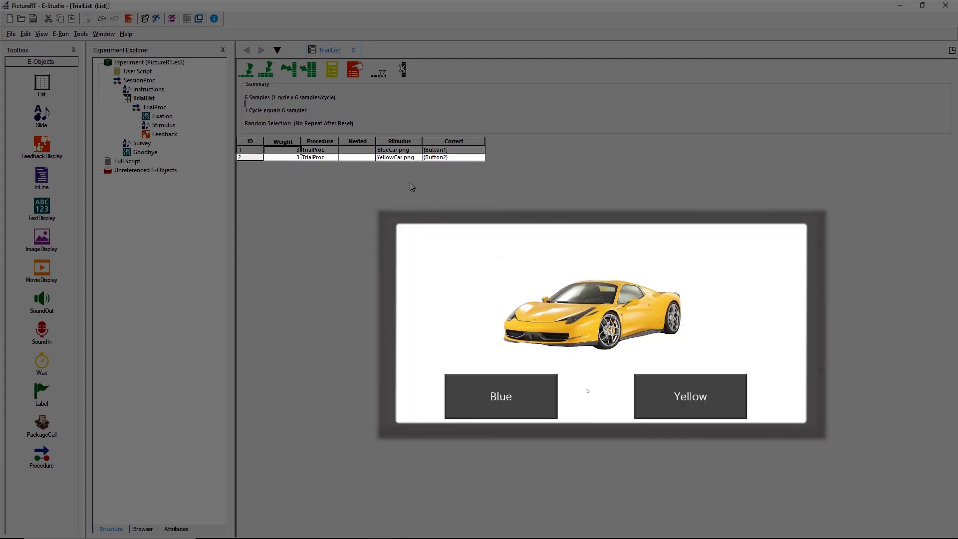
pyautogui.click(551, 394)
pyautogui.click(644, 393)
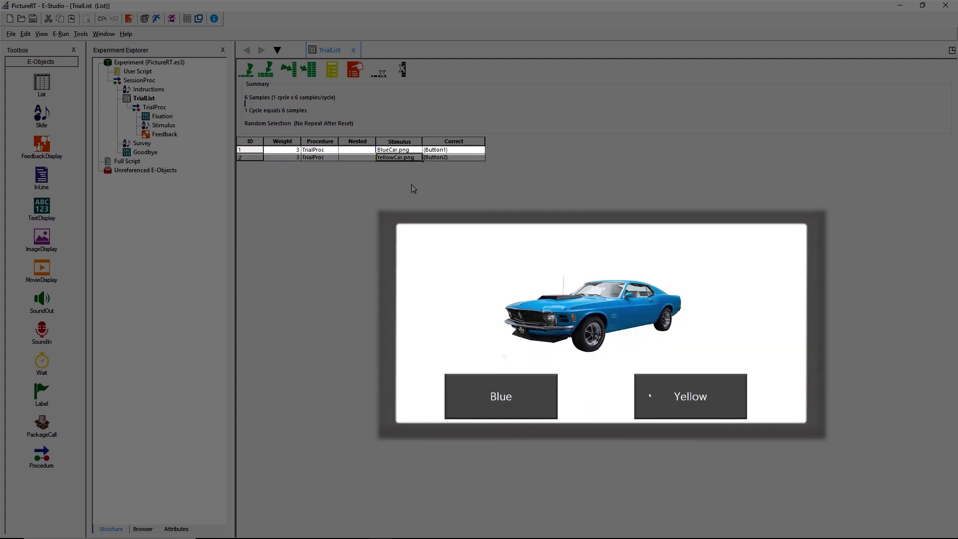
pyautogui.click(652, 396)
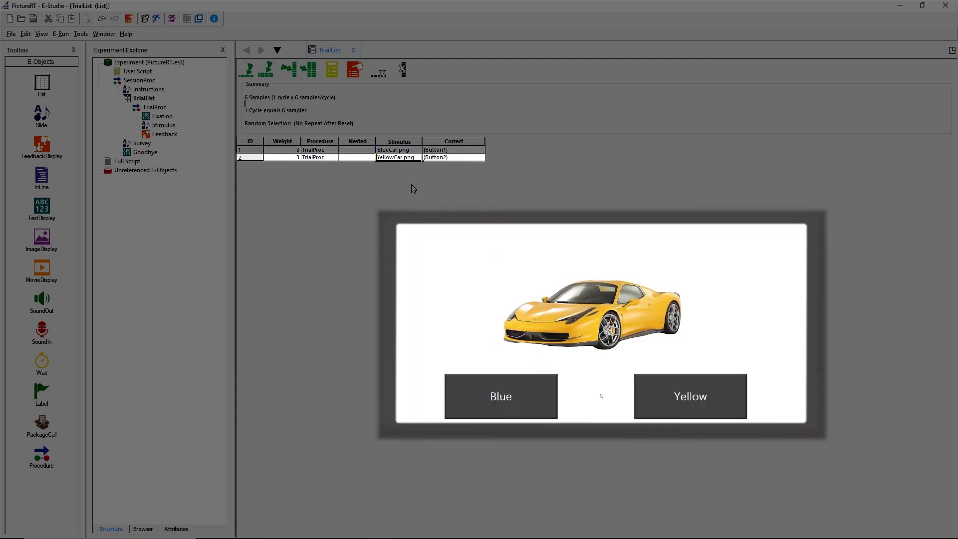
pyautogui.hotkey('ctrl', 'alt', 'shift')
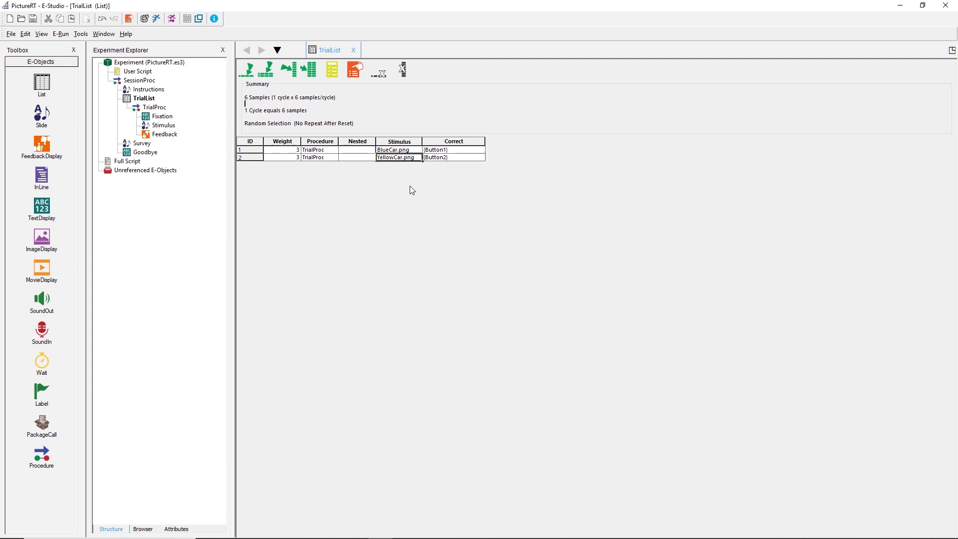
# - Open the Stimulus slide and tile it vertically beside TrialList
pyautogui.doubleClick(150, 128)
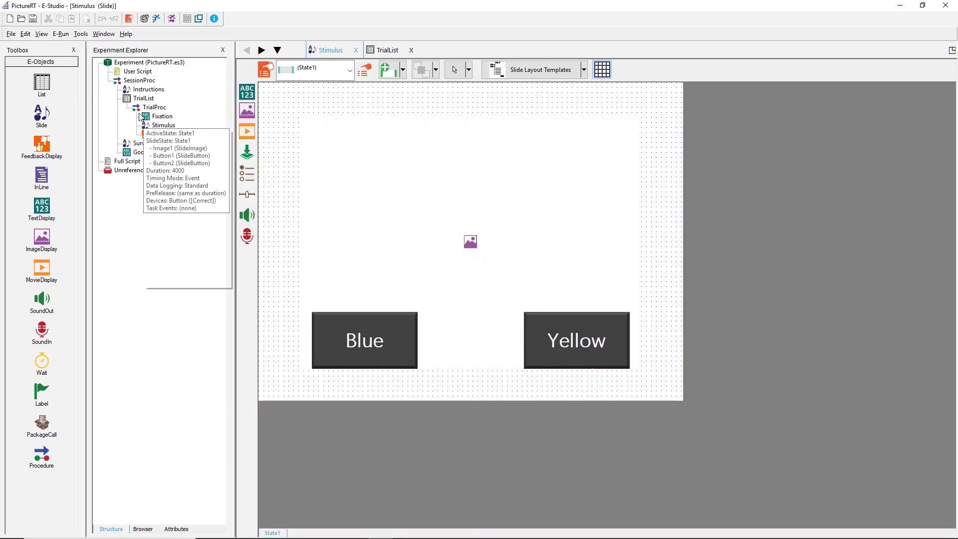
pyautogui.click(104, 34)
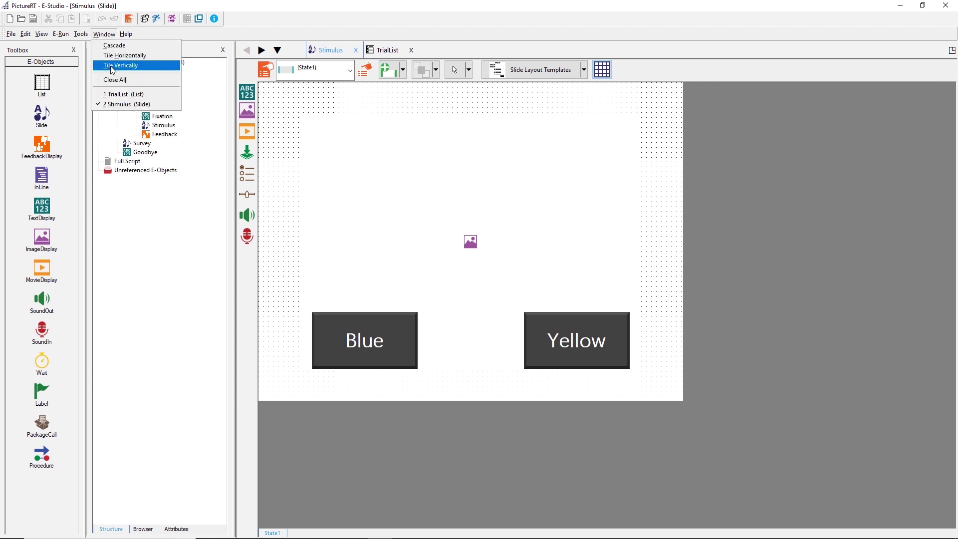
pyautogui.click(146, 69)
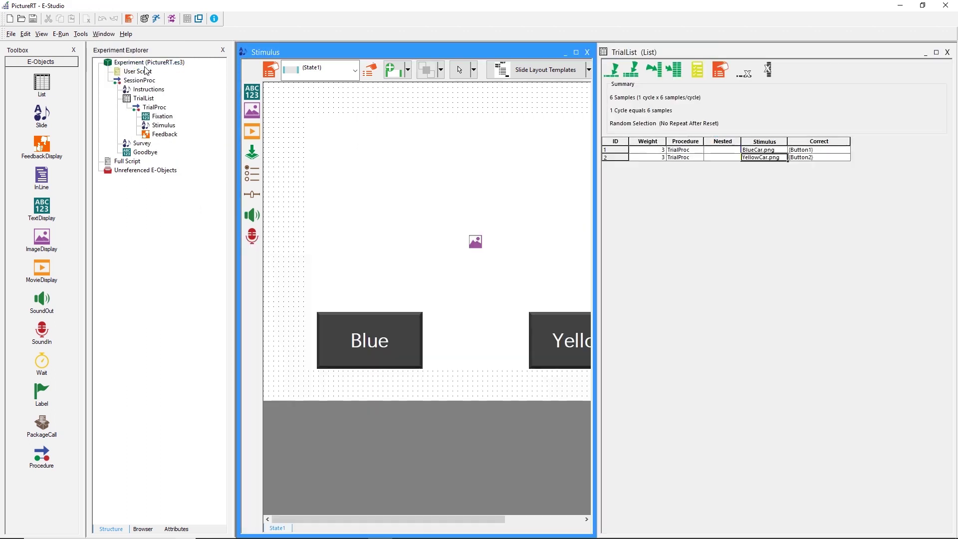
# - Select Image1 on the Stimulus slide and open its sub-object property pages
pyautogui.click(486, 222)
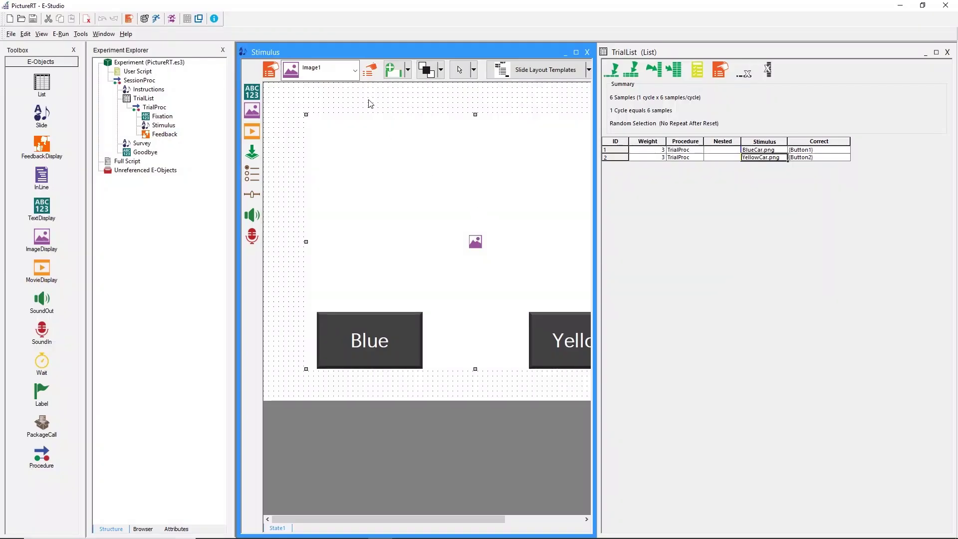
pyautogui.click(355, 71)
pyautogui.click(350, 104)
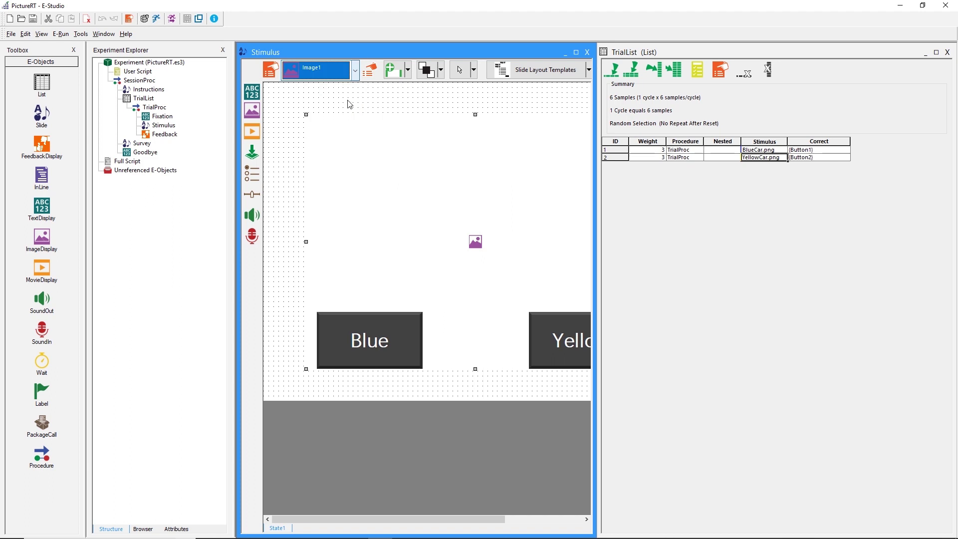
pyautogui.click(371, 74)
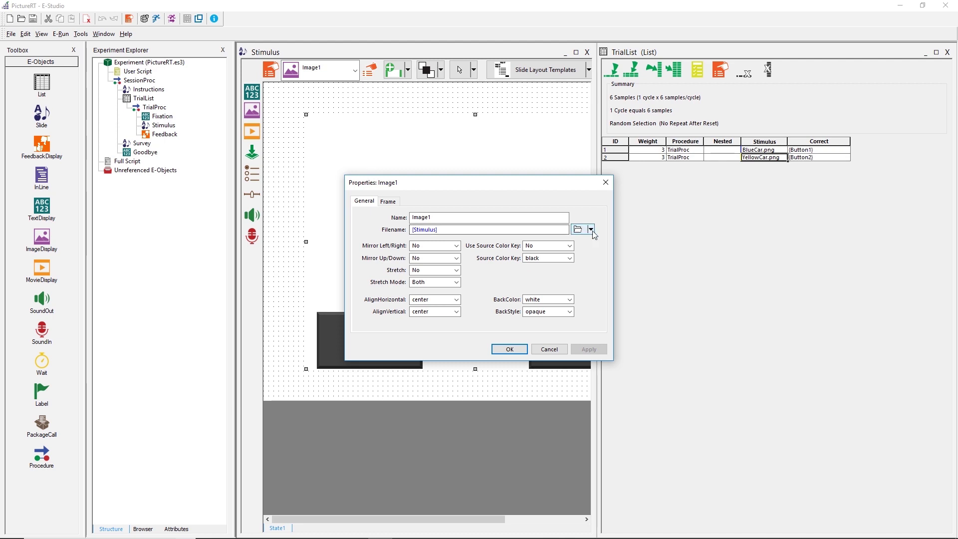
# - Browse the experiment folder for an image, cancel, and close Image1's properties keeping [Stimulus]
pyautogui.click(578, 230)
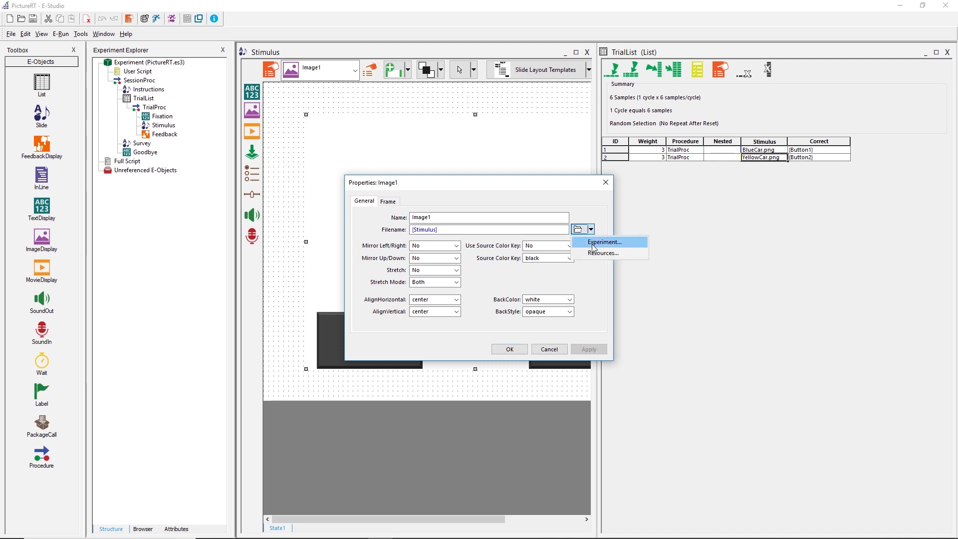
pyautogui.click(585, 245)
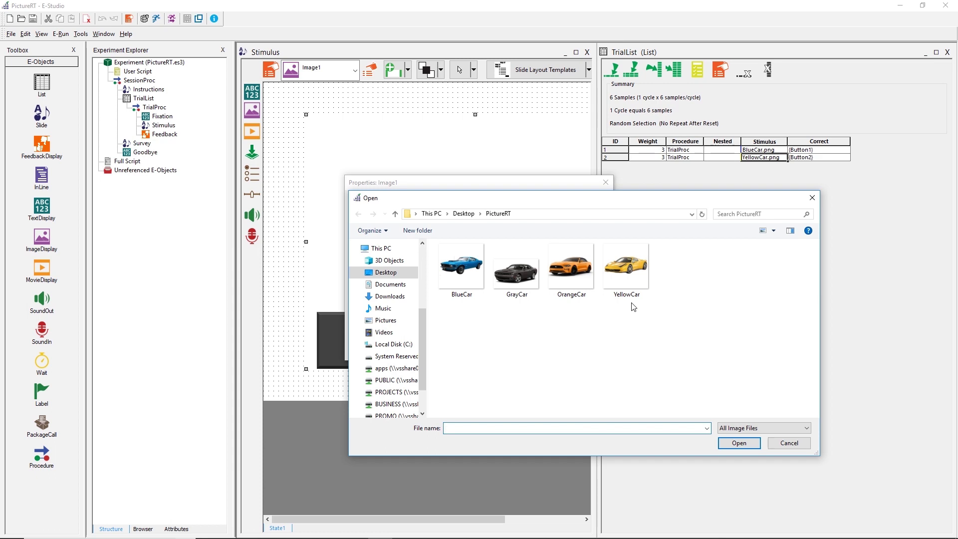
pyautogui.click(786, 444)
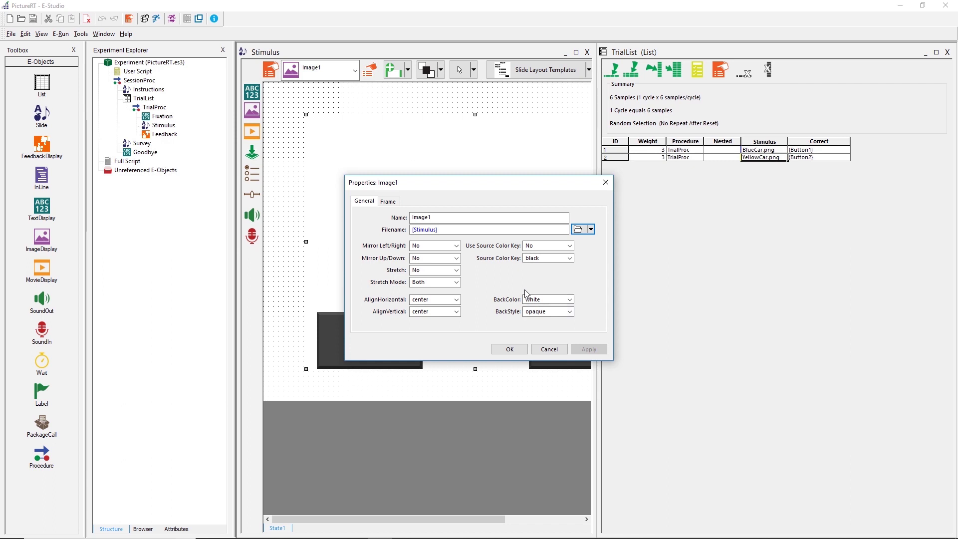
pyautogui.click(509, 348)
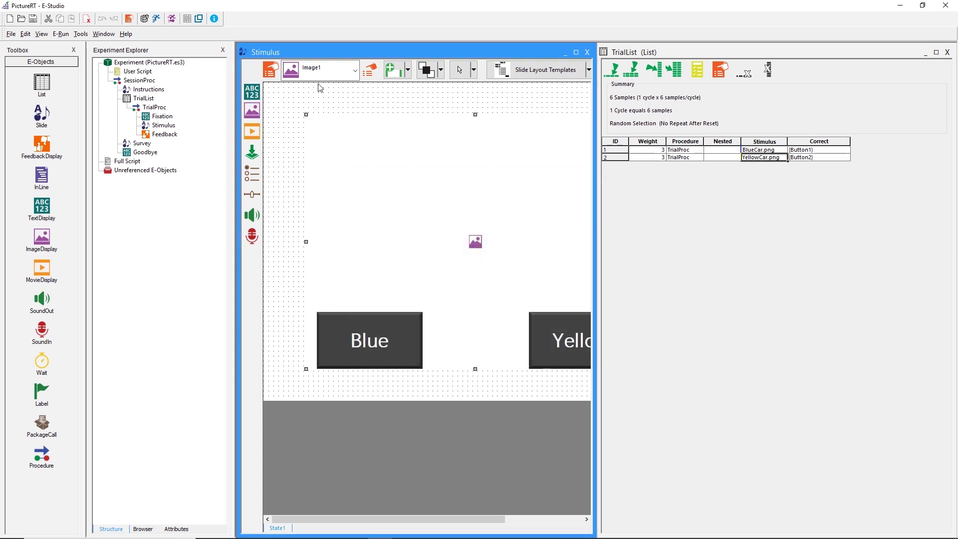
pyautogui.click(269, 73)
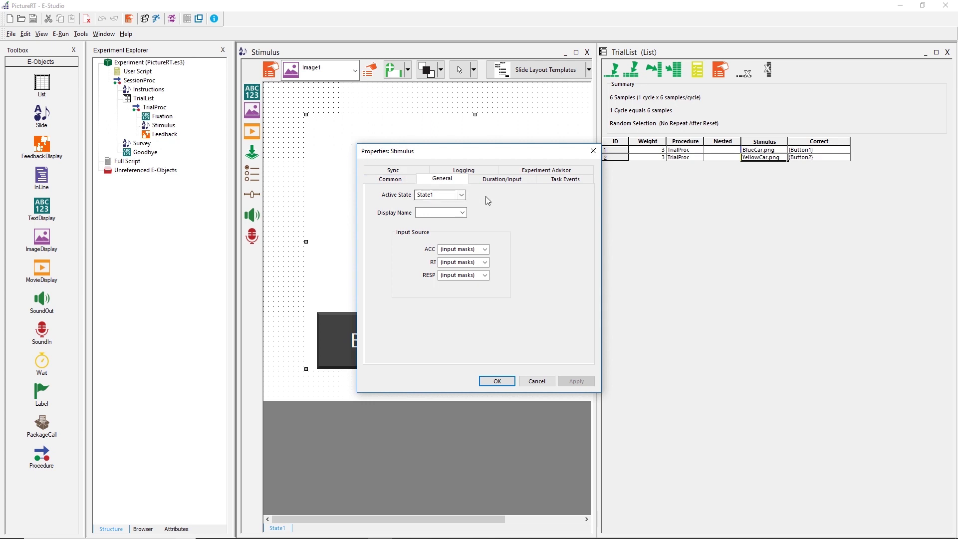
pyautogui.click(528, 181)
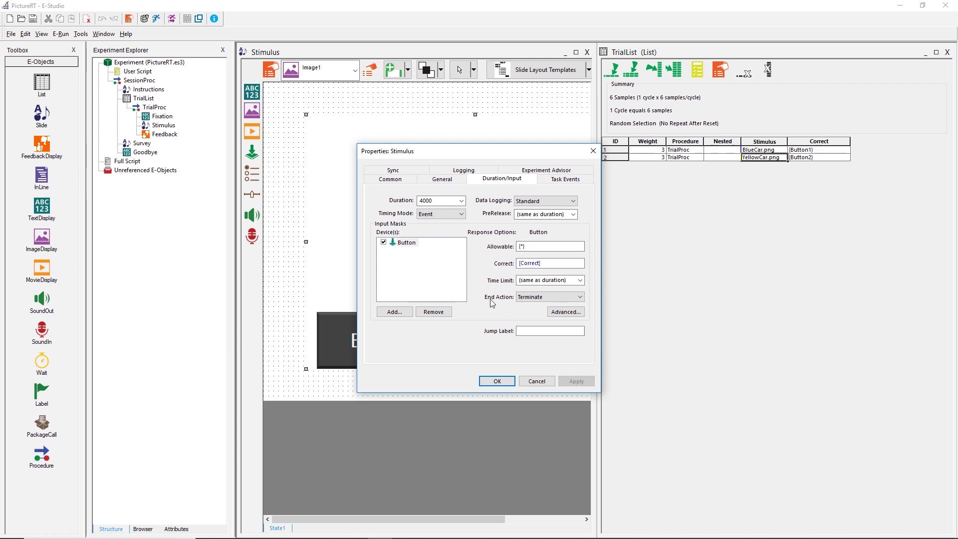
pyautogui.click(497, 381)
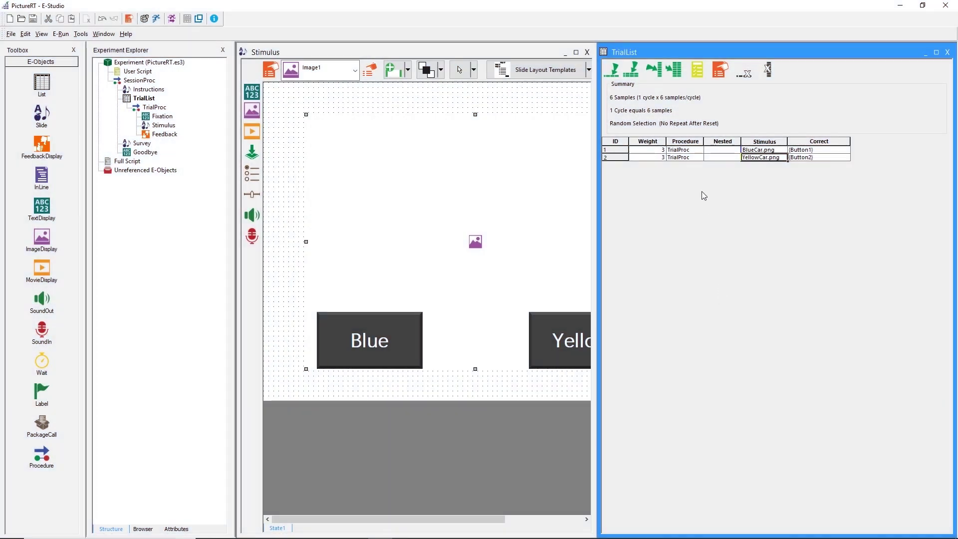
# - Add TrialList attributes Button1XPosition and Button2XPosition, leaving their default '?' values
pyautogui.click(656, 70)
pyautogui.press('BackSpace')
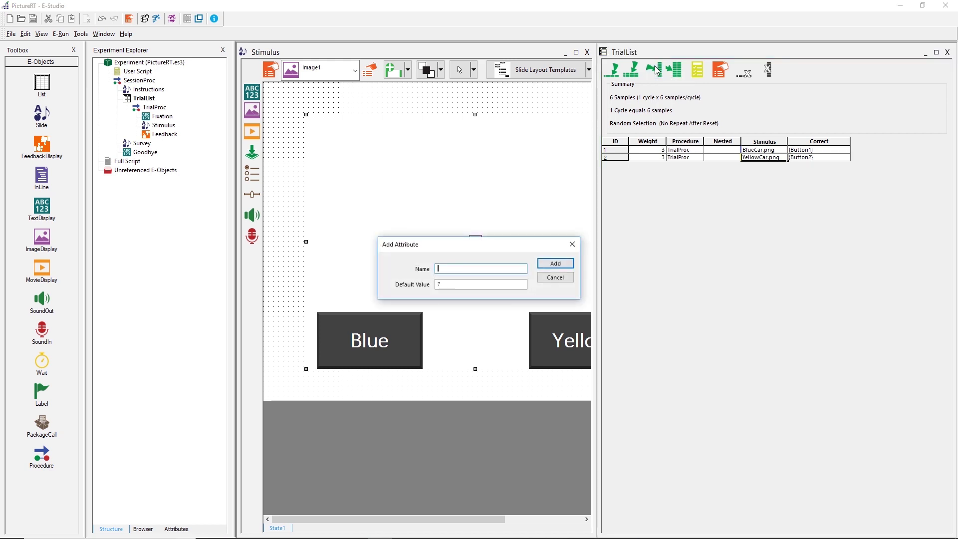
pyautogui.write('Button1XPosition')
pyautogui.click(556, 263)
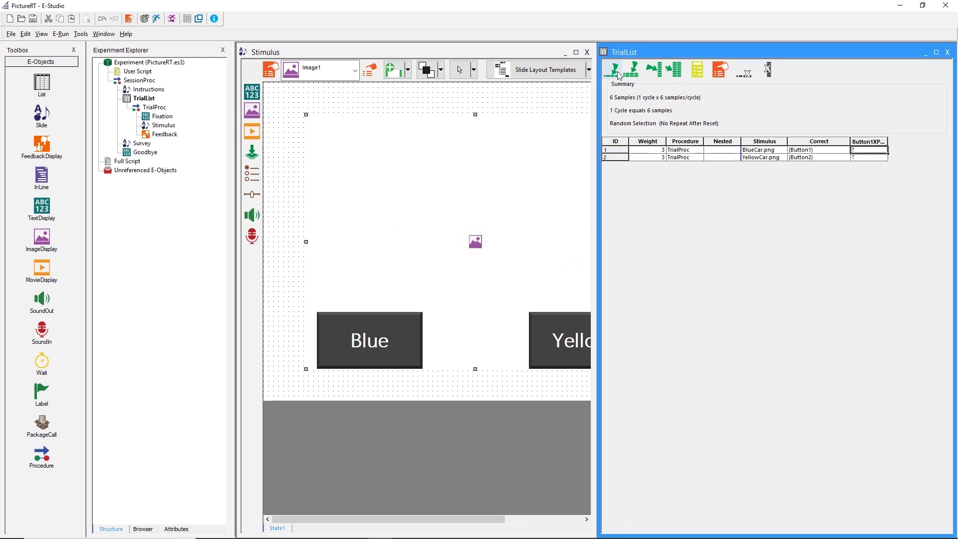
pyautogui.click(657, 74)
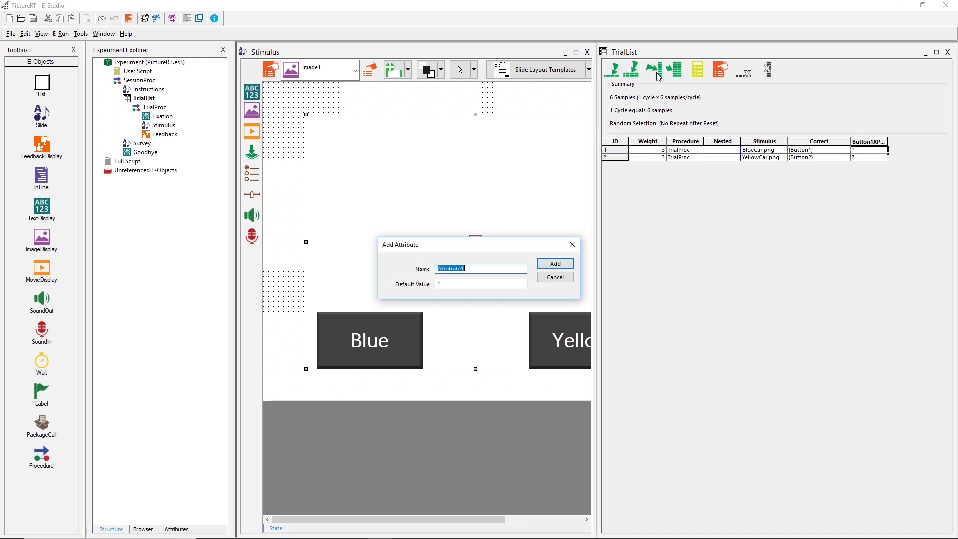
pyautogui.write('Button2XPosition')
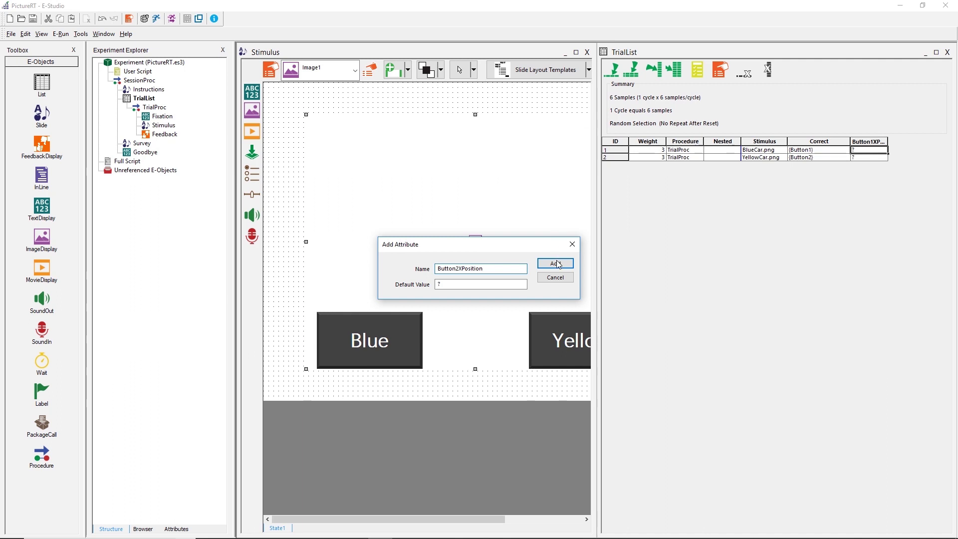
pyautogui.click(555, 263)
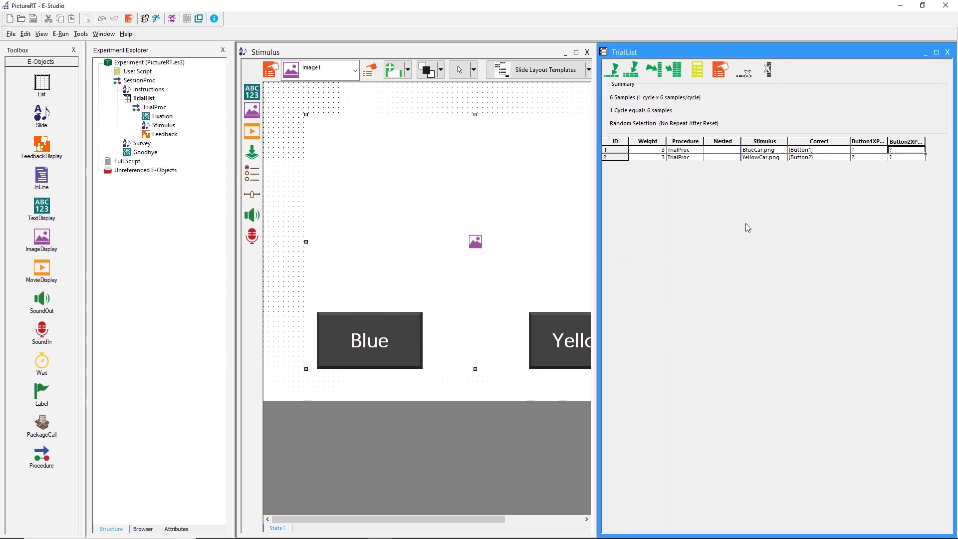
# - Add two TrialList rows repeating BlueCar.png and YellowCar.png as stimuli
pyautogui.click(641, 73)
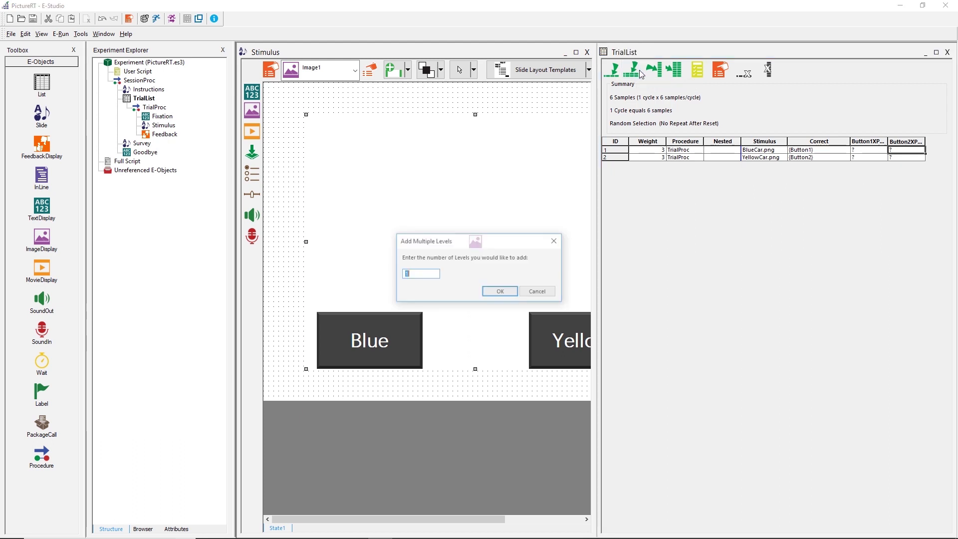
pyautogui.click(501, 292)
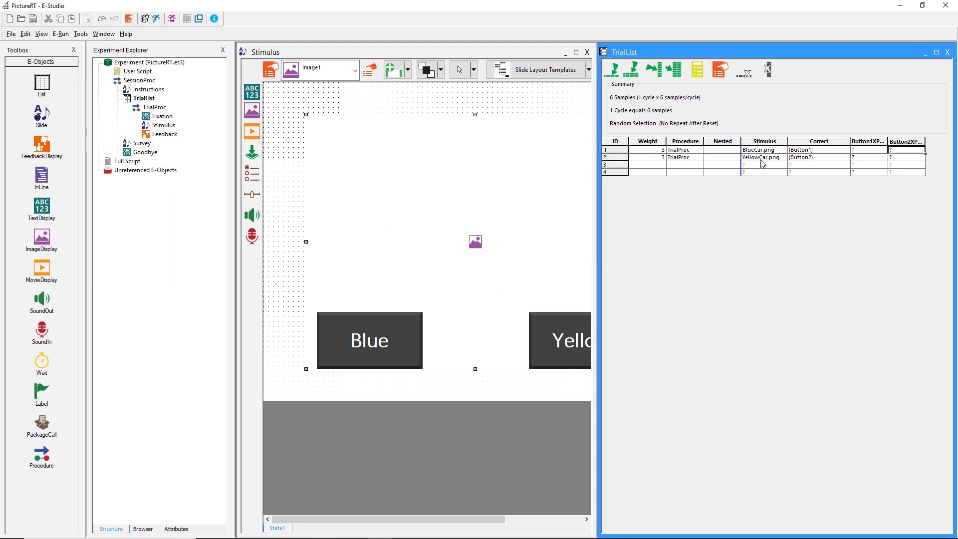
pyautogui.moveTo(771, 151); pyautogui.dragTo(791, 179)
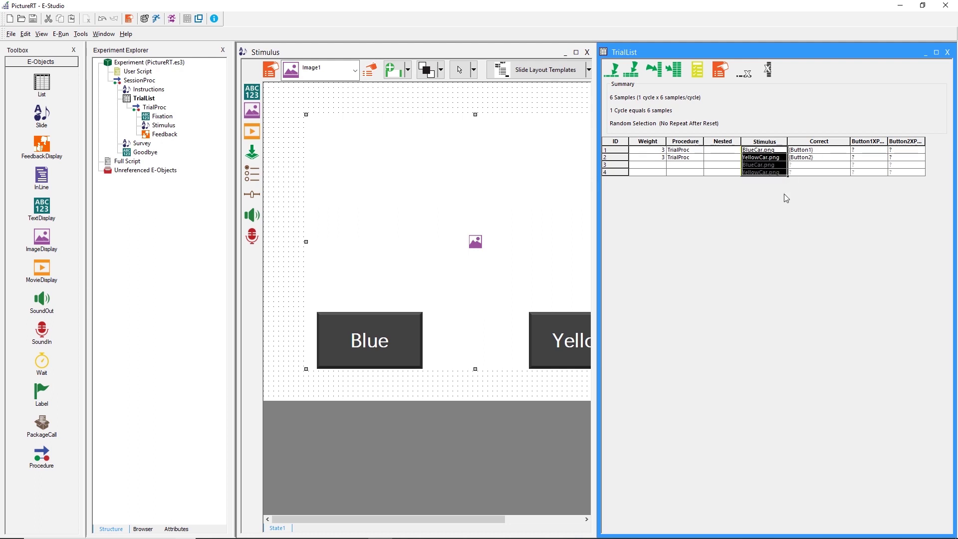
pyautogui.doubleClick(765, 172)
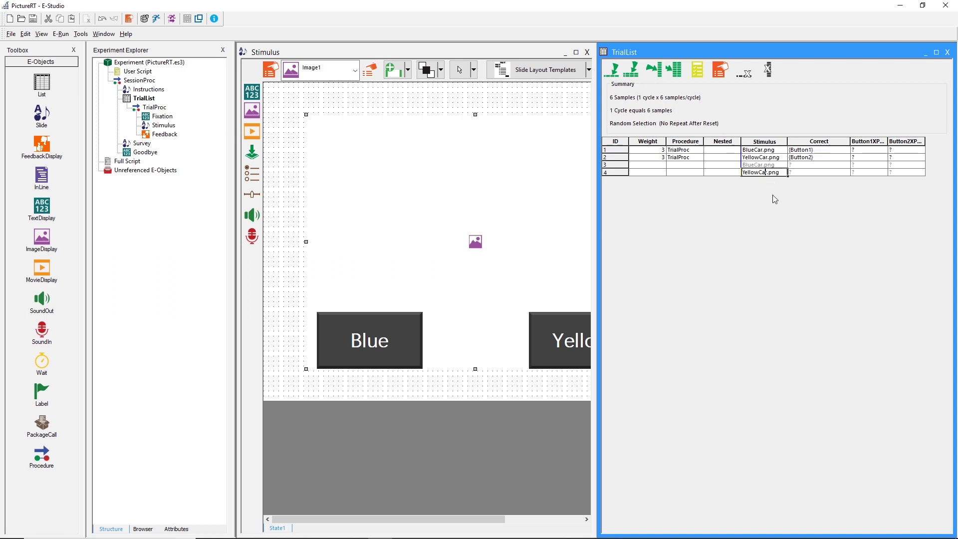
# - Enter {Button1} and {Button2} as the correct answers for rows 3 and 4
pyautogui.click(806, 166)
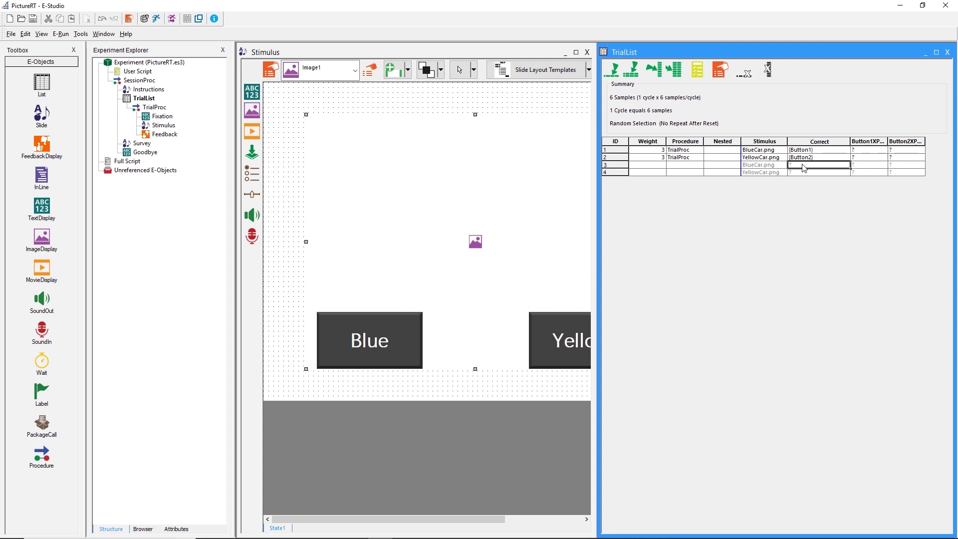
pyautogui.write('{Button1}')
pyautogui.press('Return')
pyautogui.write('{Button2')
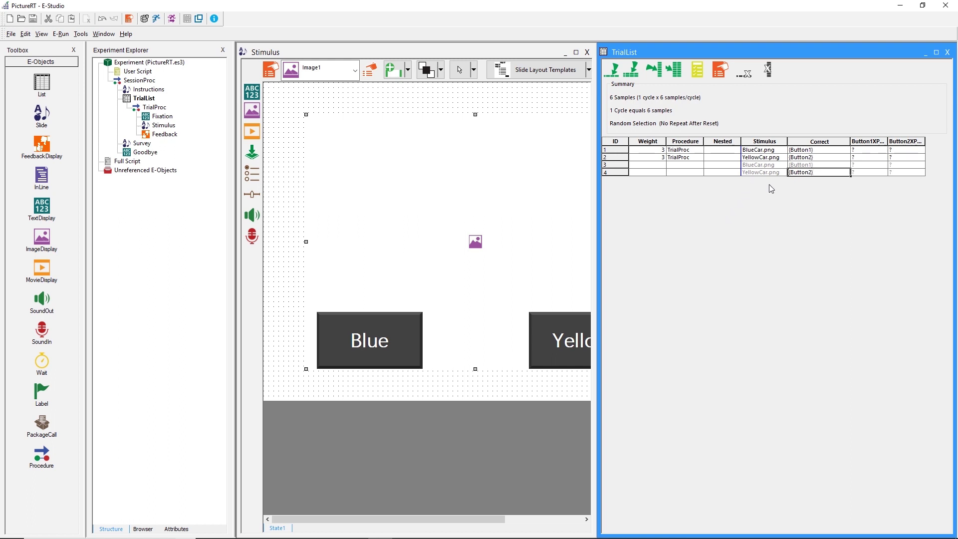
# - Set the procedure of rows 3 and 4 to TrialProc
pyautogui.click(699, 165)
pyautogui.click(696, 178)
pyautogui.click(699, 173)
pyautogui.click(696, 185)
# - Give rows 3 and 4 a weight of 3
pyautogui.click(663, 164)
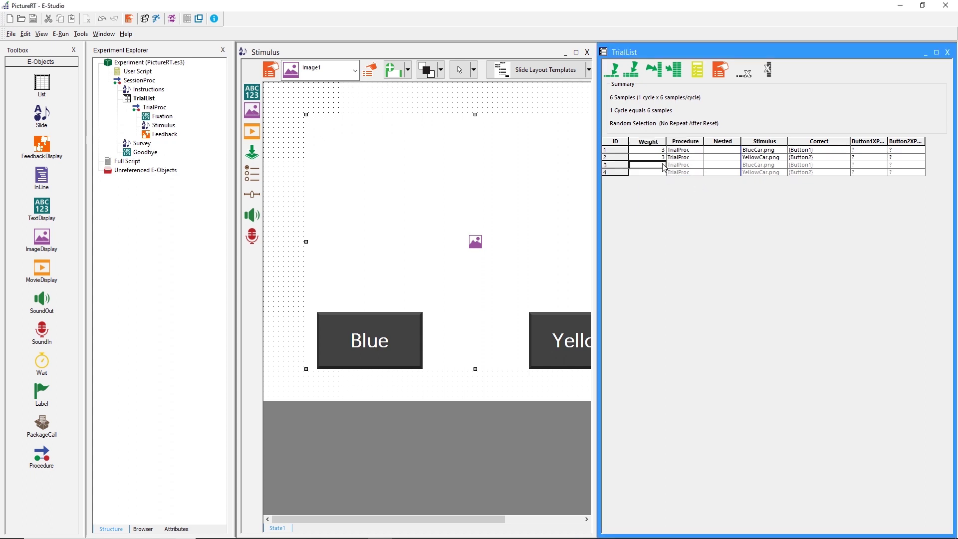
pyautogui.write('3')
pyautogui.press('Return')
pyautogui.write('3')
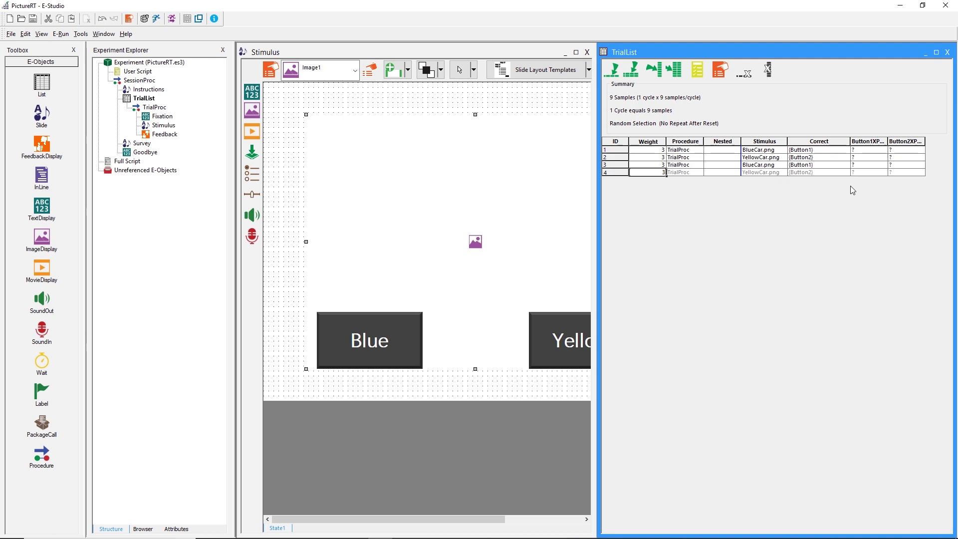
pyautogui.press('Return')
pyautogui.click(864, 153)
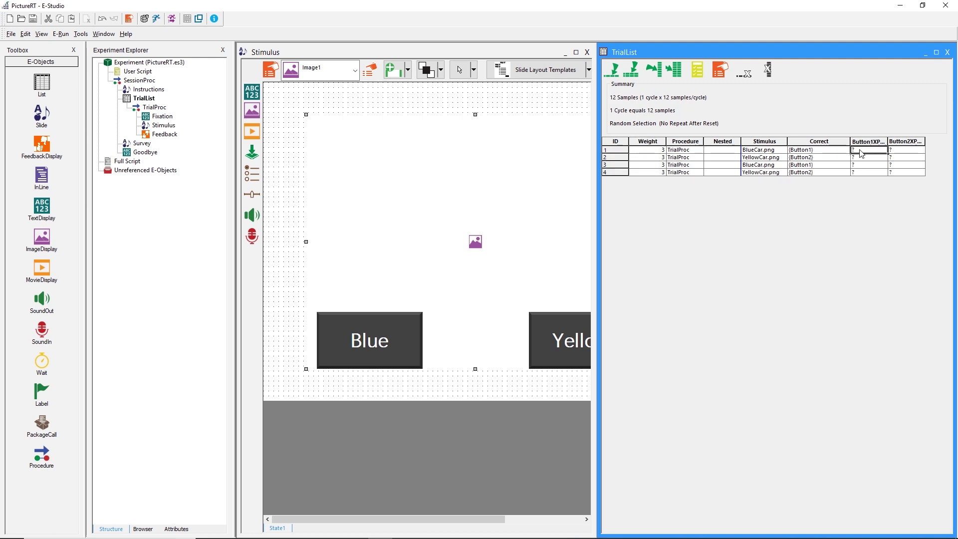
# - Fill row 1's button X positions with 25%/75% and row 2's with 75%/25%
pyautogui.write('25%')
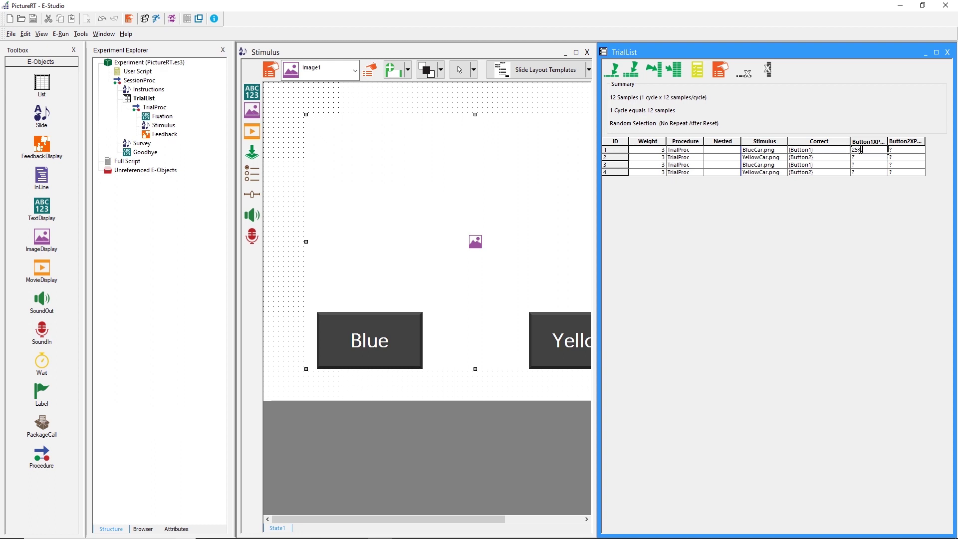
pyautogui.press('Tab')
pyautogui.write('75%')
pyautogui.click(864, 159)
pyautogui.write('75%')
pyautogui.press('Tab')
pyautogui.write('25%')
# - Fill row 3's button X positions with 75%/25% and row 4's with 25%/75%
pyautogui.click(864, 165)
pyautogui.write('75%')
pyautogui.press('Tab')
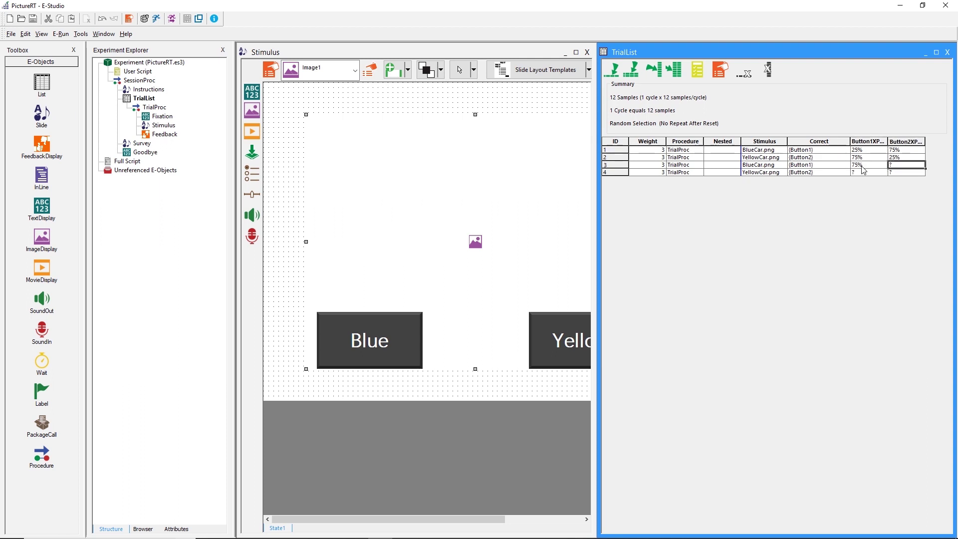
pyautogui.write('25%')
pyautogui.click(861, 172)
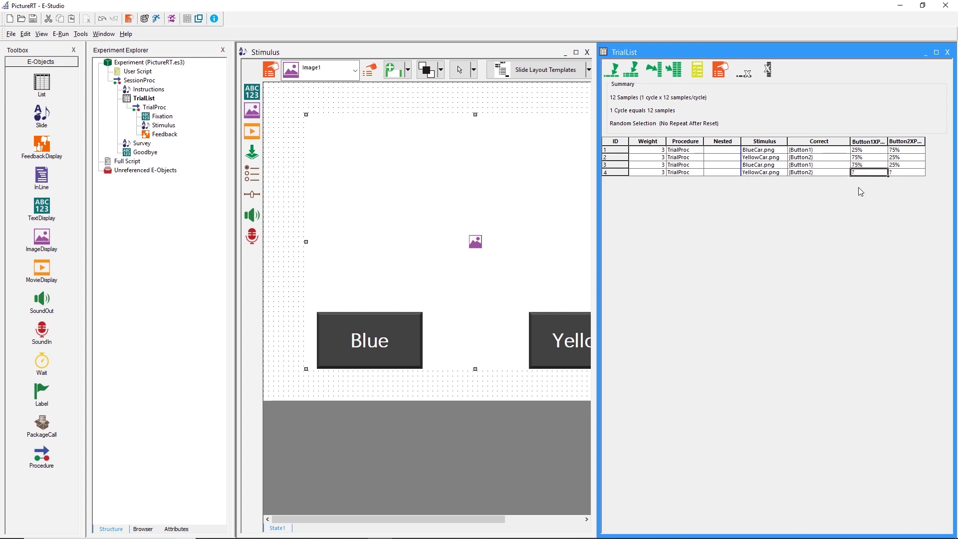
pyautogui.press('Tab')
pyautogui.write('75%')
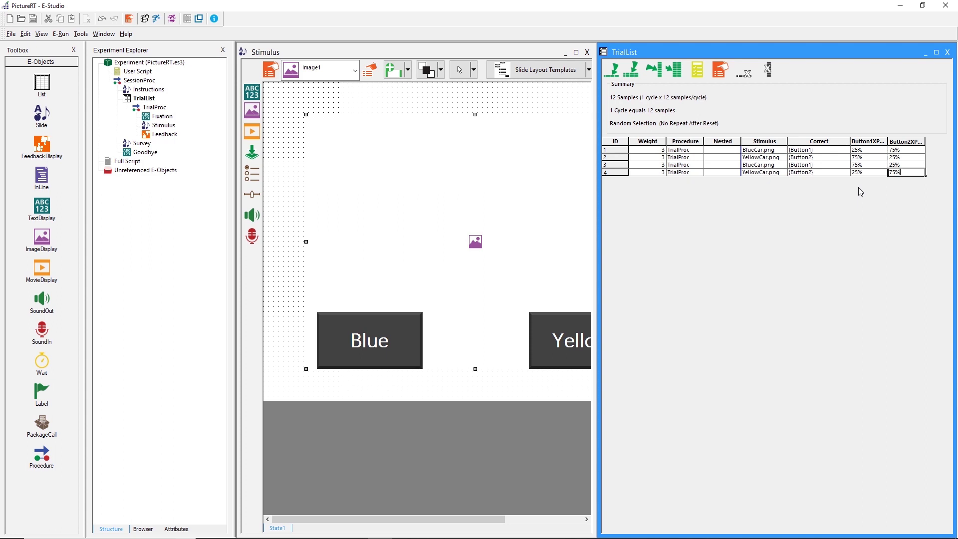
pyautogui.press('Return')
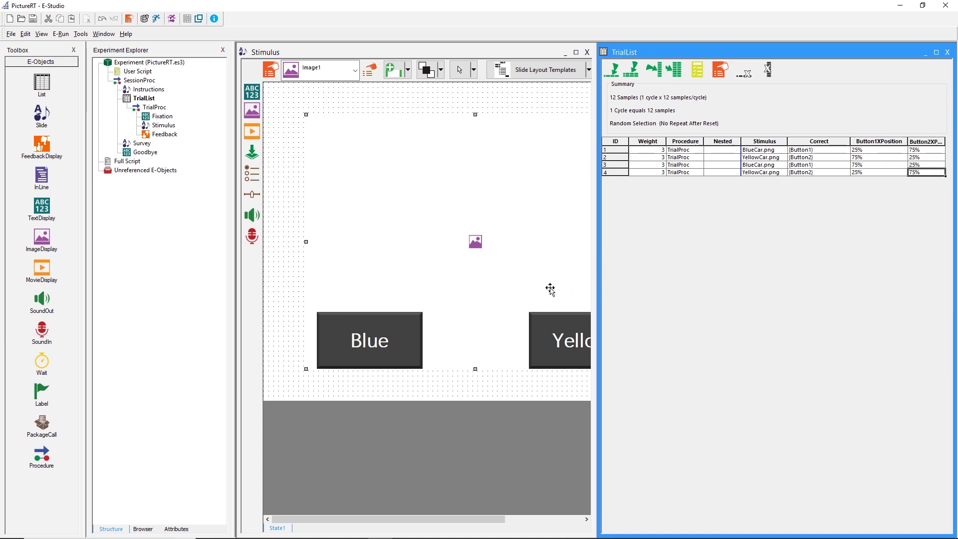
pyautogui.click(407, 338)
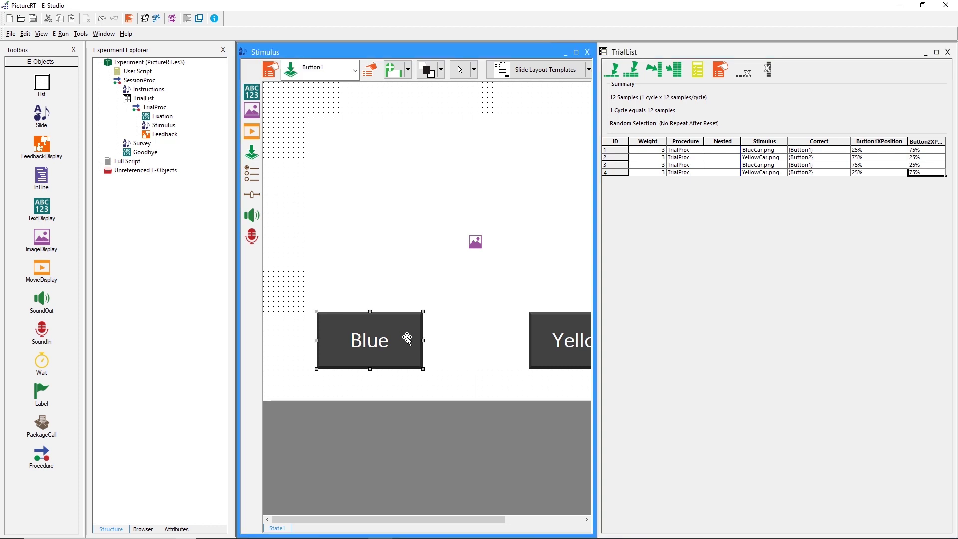
# - Replace the Blue button's 25% Frame X position with [Button1XPosition] and apply it
pyautogui.rightClick(408, 340)
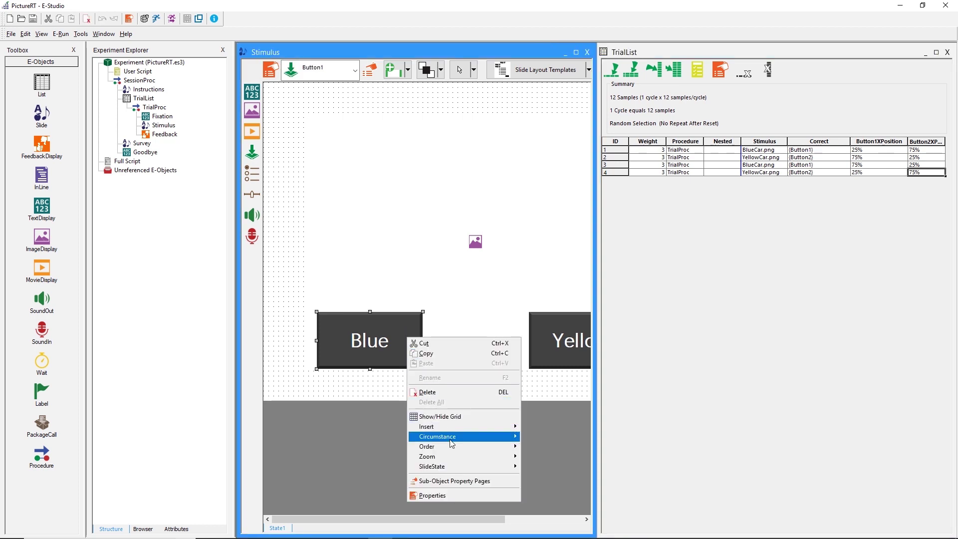
pyautogui.click(474, 481)
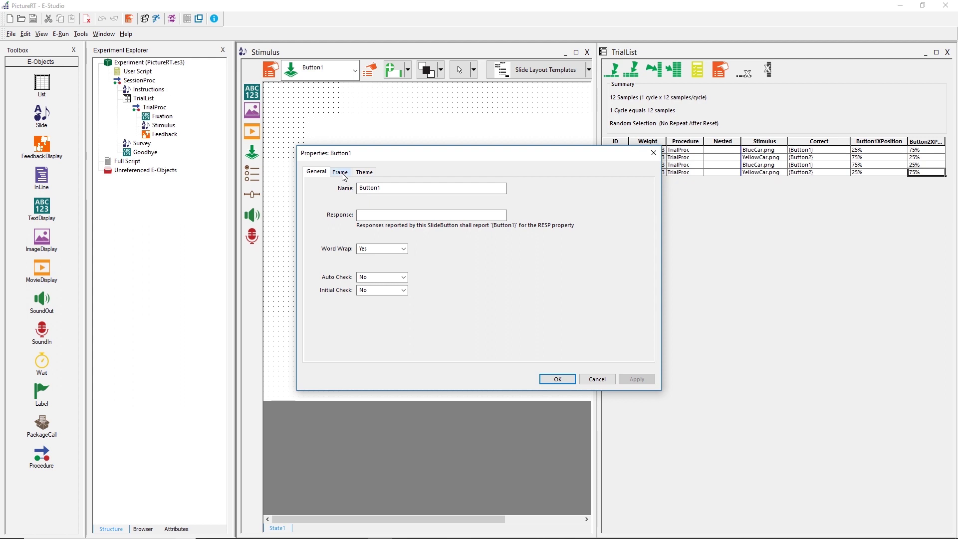
pyautogui.click(343, 173)
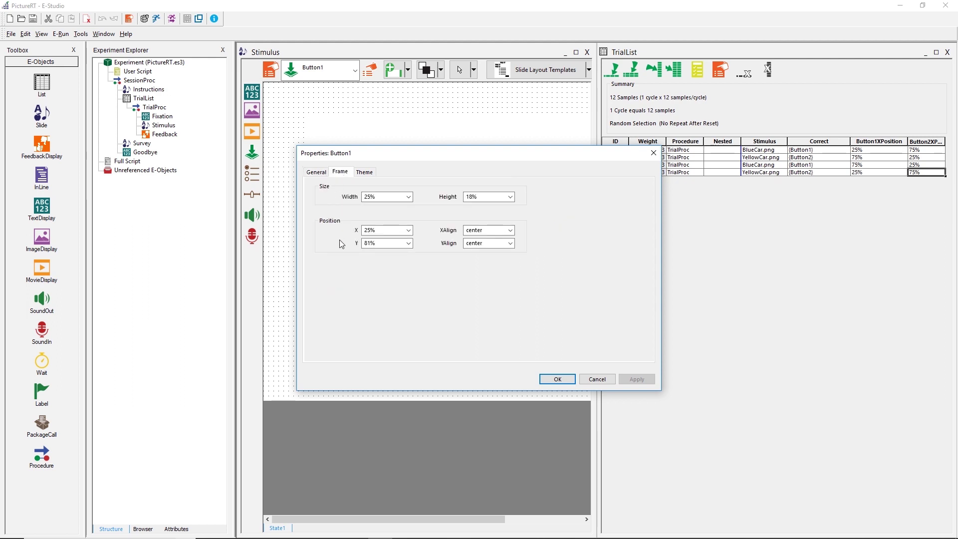
pyautogui.click(381, 231)
pyautogui.doubleClick(382, 231)
pyautogui.press('BackSpace')
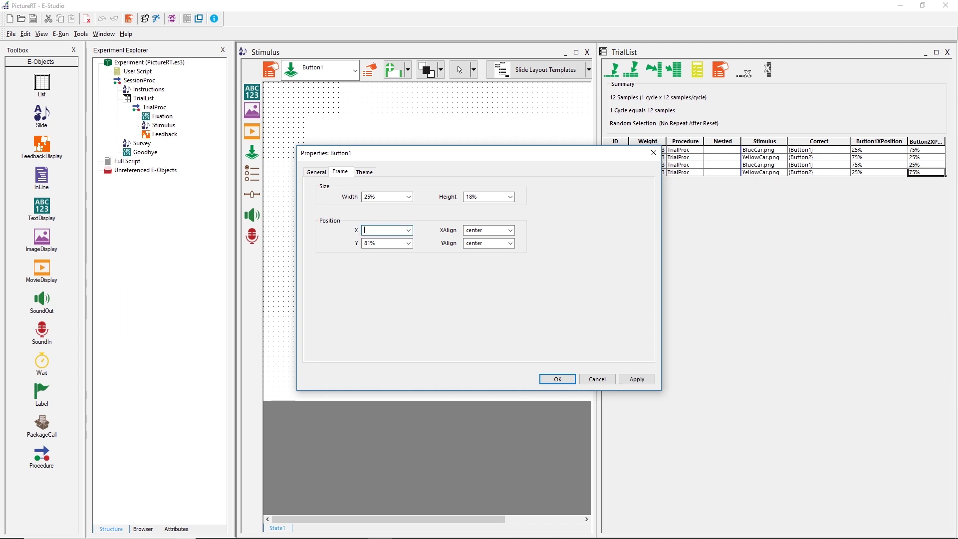
pyautogui.write('[')
pyautogui.write('Button')
pyautogui.write('1XPosition]')
pyautogui.click(632, 383)
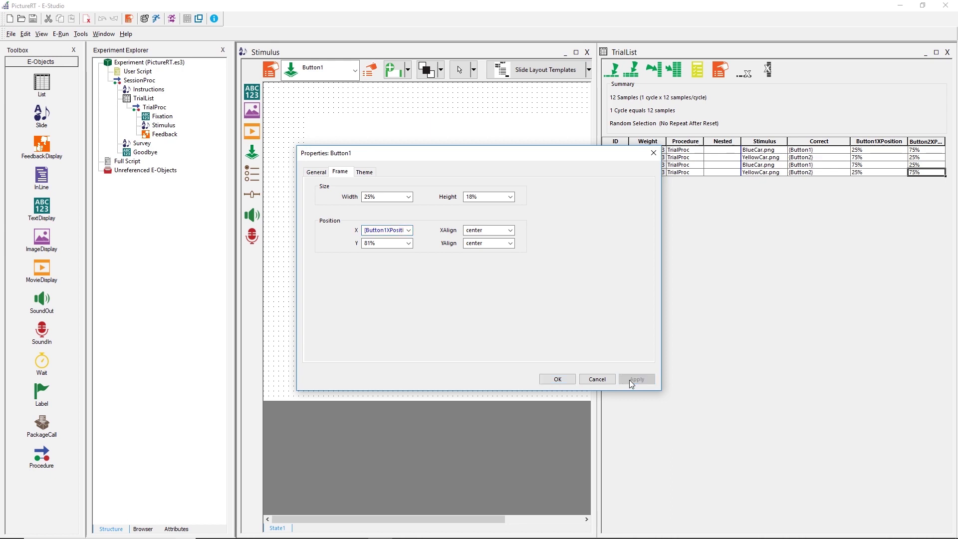
pyautogui.click(554, 381)
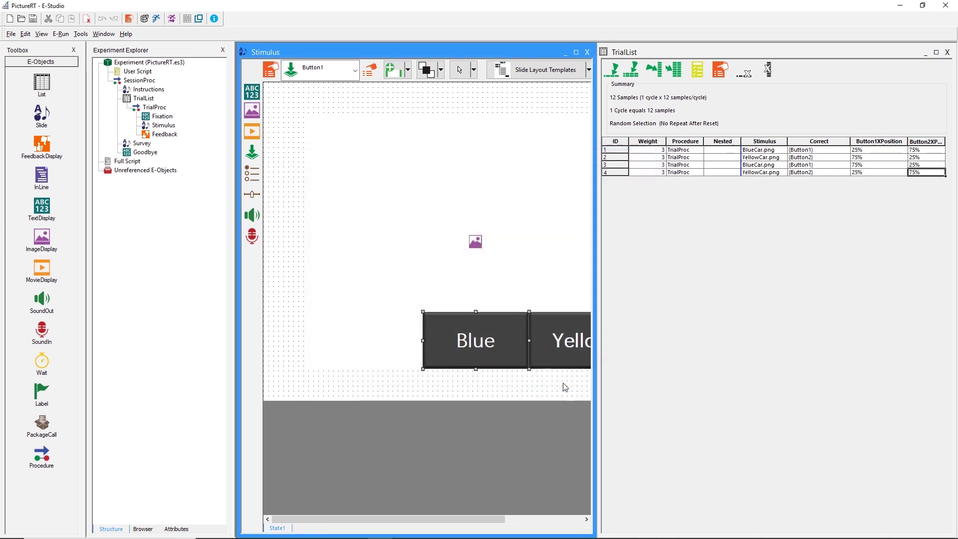
# - Replace the Yellow button's fixed 75% Frame X position with [Button2XPosition] and apply it
pyautogui.rightClick(544, 341)
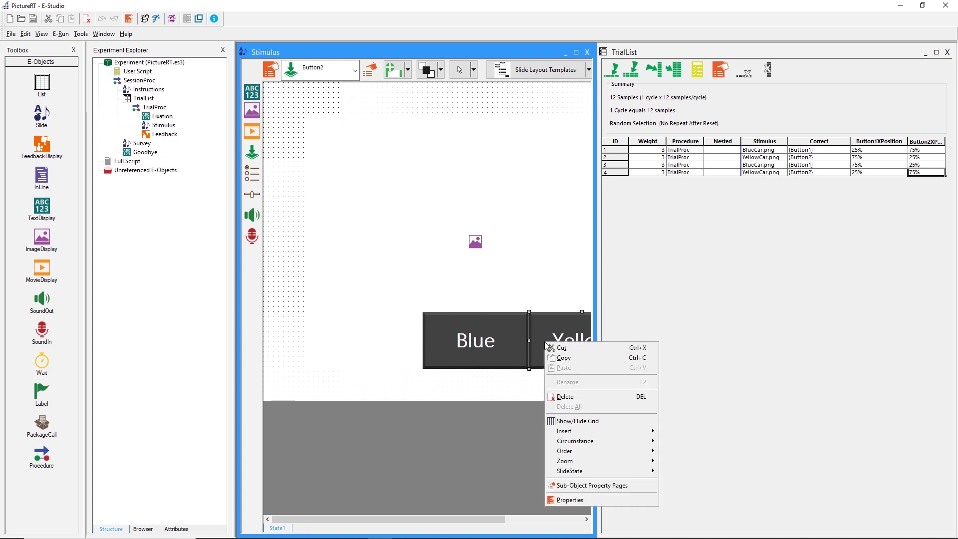
pyautogui.click(575, 484)
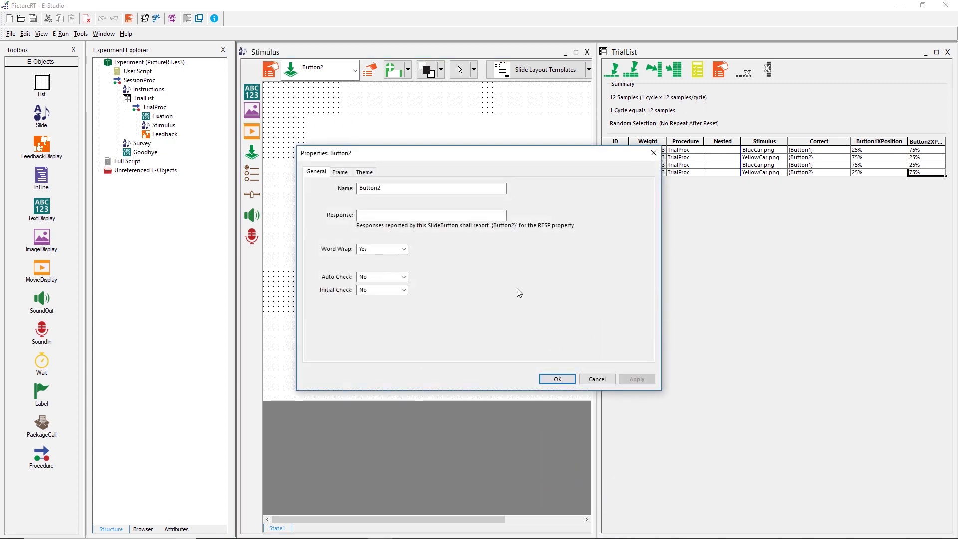
pyautogui.click(341, 172)
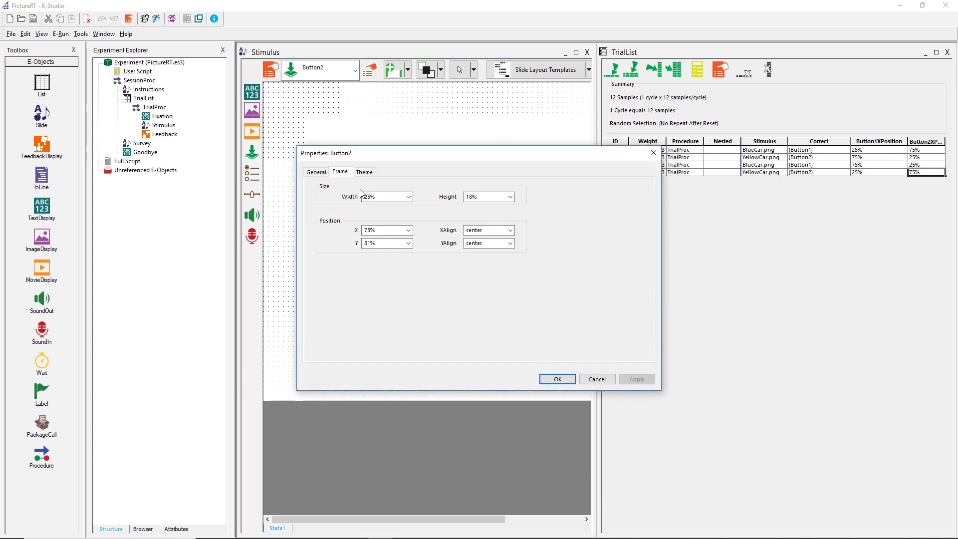
pyautogui.doubleClick(377, 230)
pyautogui.press('BackSpace')
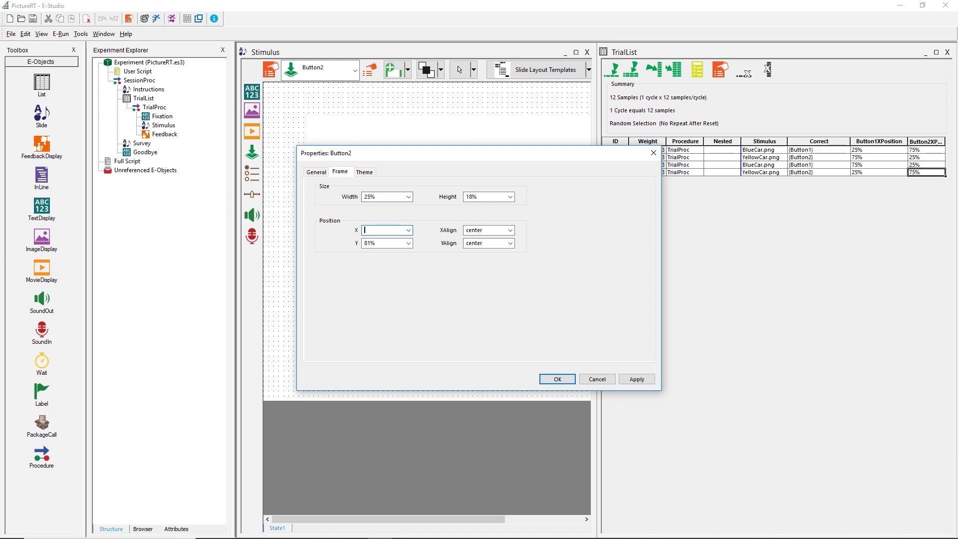
pyautogui.write('[Button')
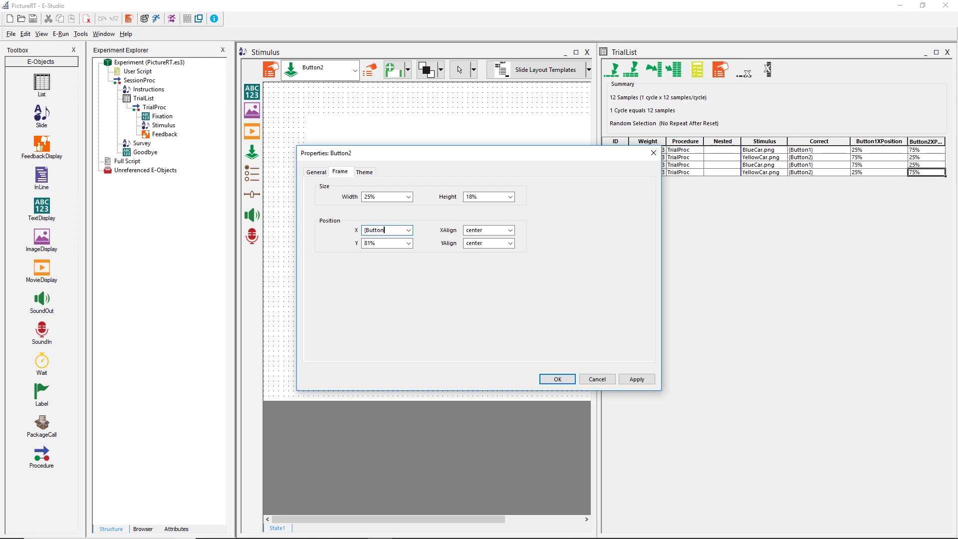
pyautogui.write('2XPosition')
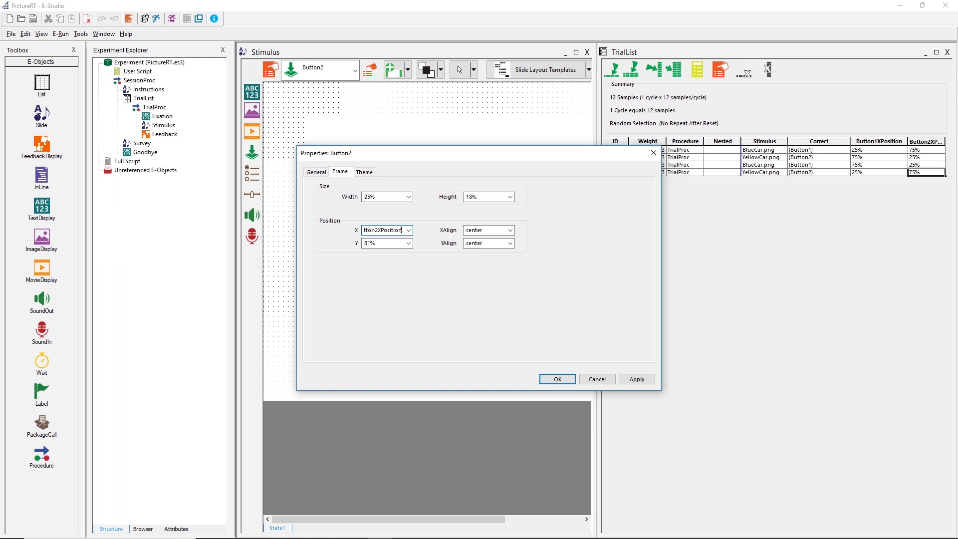
pyautogui.write(']')
pyautogui.click(637, 380)
pyautogui.click(567, 381)
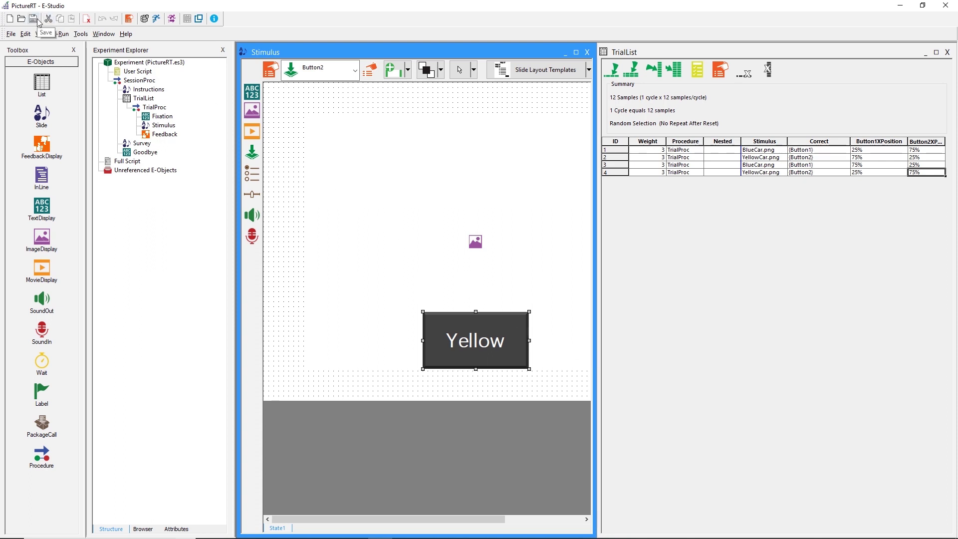
pyautogui.click(358, 70)
pyautogui.click(349, 124)
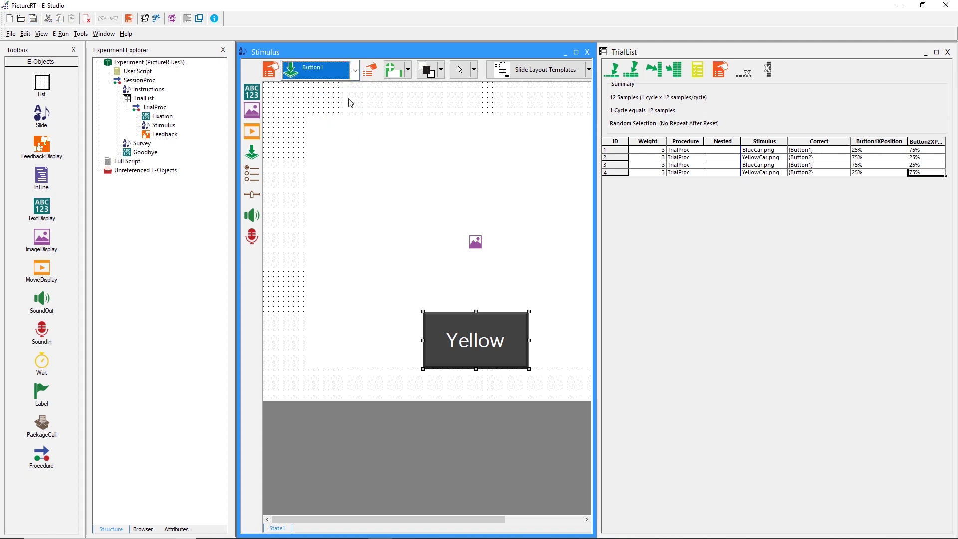
pyautogui.click(440, 70)
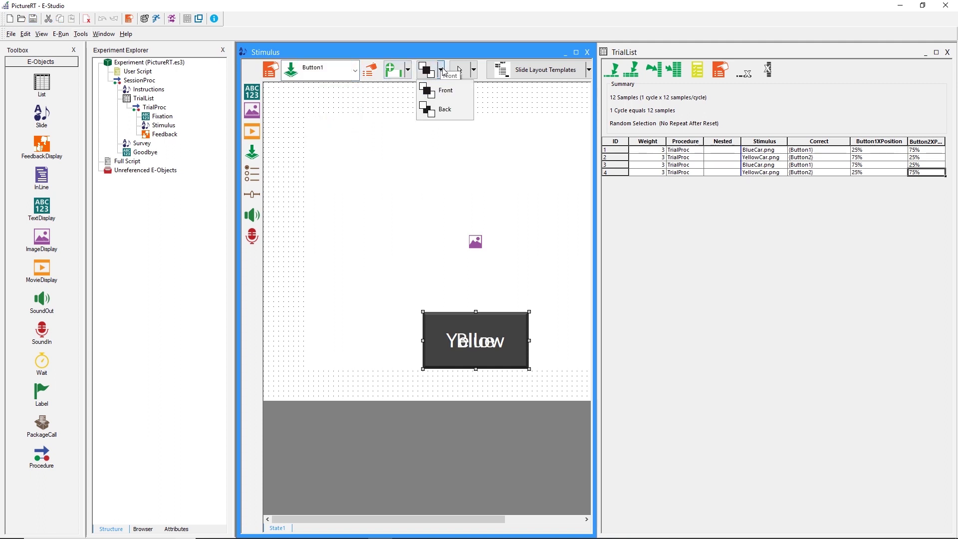
pyautogui.click(443, 95)
pyautogui.click(355, 73)
pyautogui.click(348, 150)
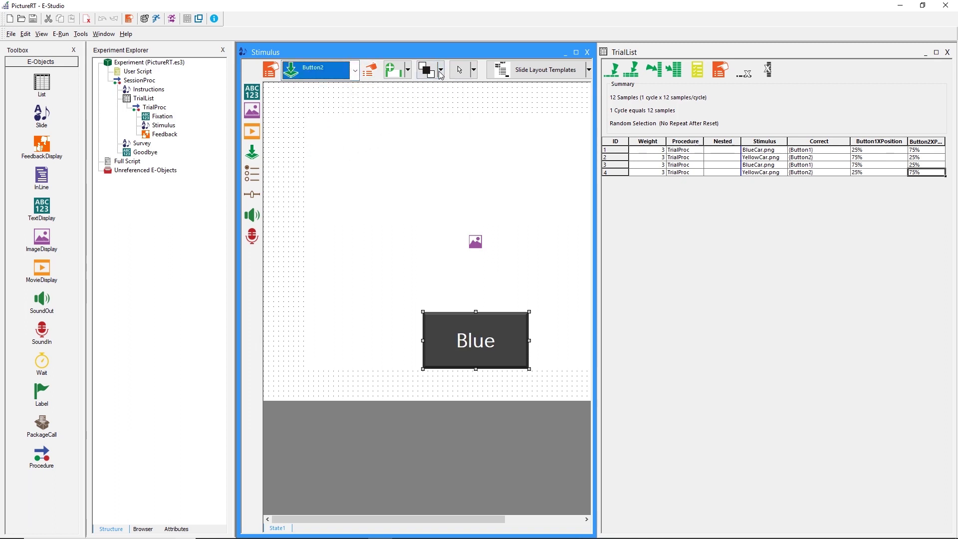
pyautogui.click(441, 71)
pyautogui.click(443, 95)
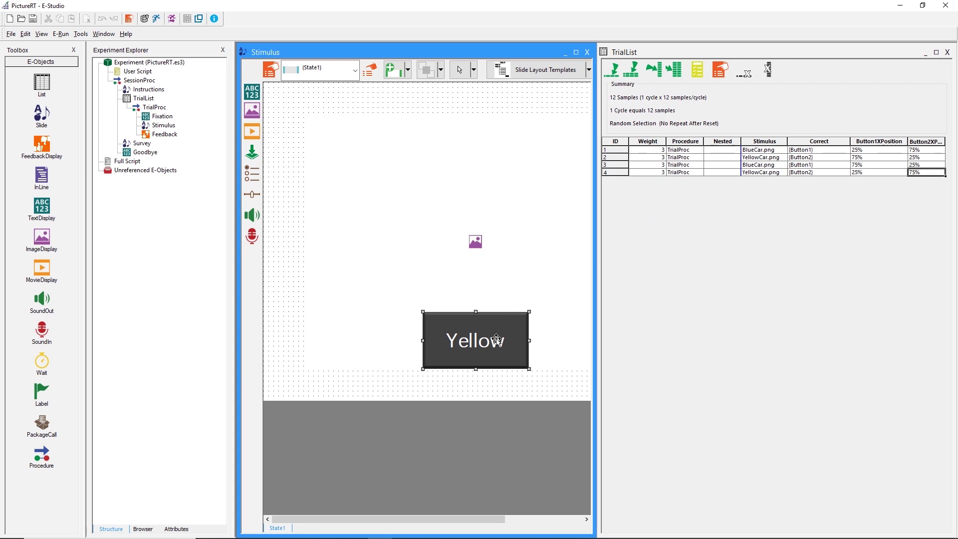
# - Drag the Yellow button right and the Blue button left, checking Button1's Frame settings
pyautogui.moveTo(539, 337)
pyautogui.mouseDown()
pyautogui.moveTo(562, 338)
pyautogui.moveTo(542, 341)
pyautogui.mouseUp()
pyautogui.moveTo(476, 340); pyautogui.dragTo(396, 336)
pyautogui.rightClick(395, 335)
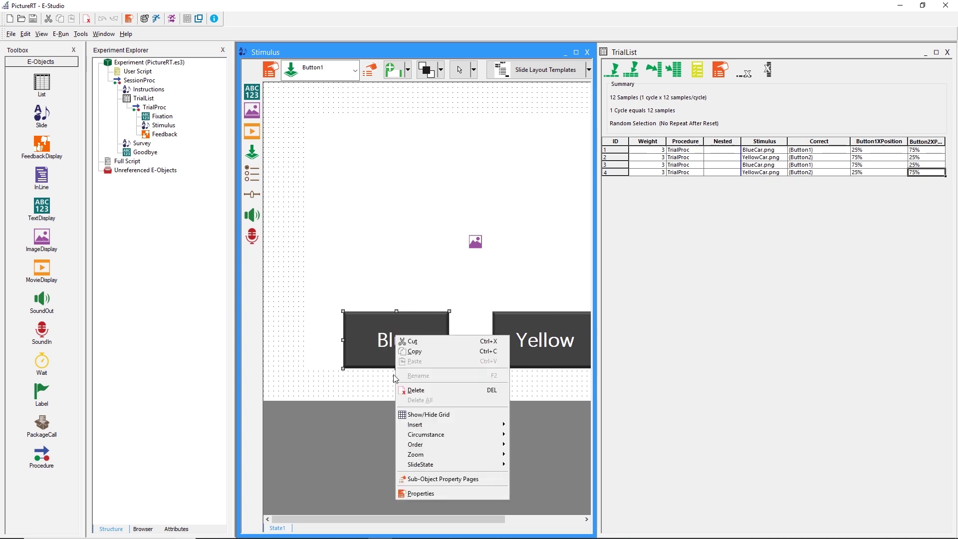
pyautogui.click(434, 481)
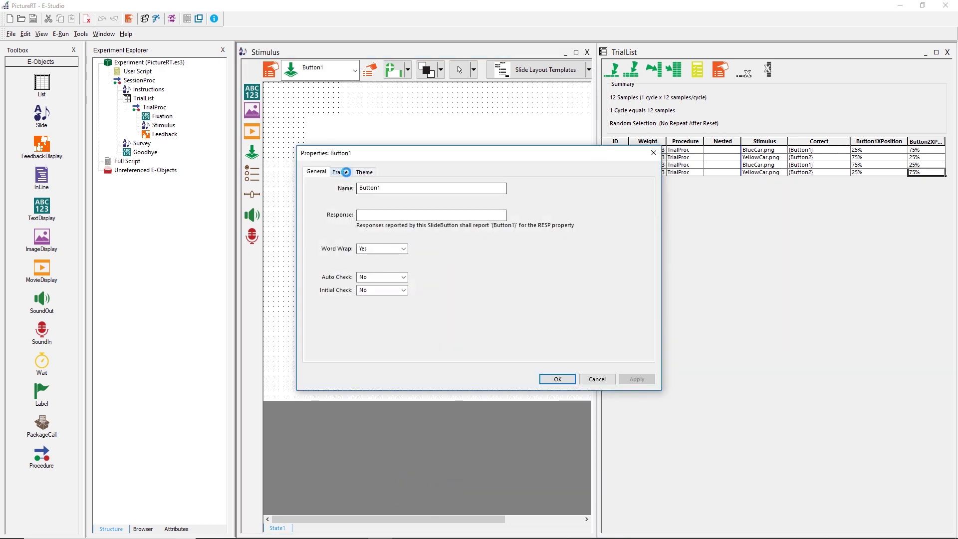
pyautogui.click(347, 173)
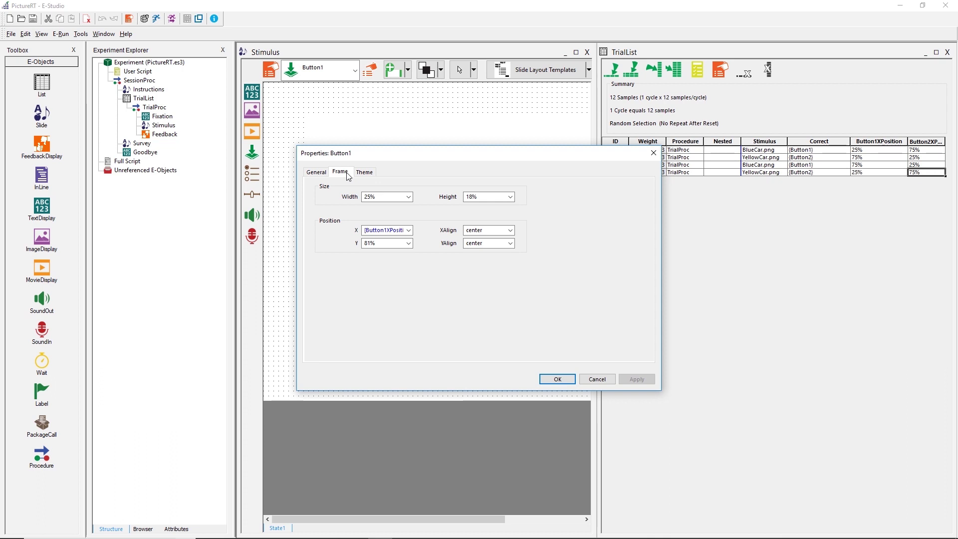
pyautogui.click(557, 380)
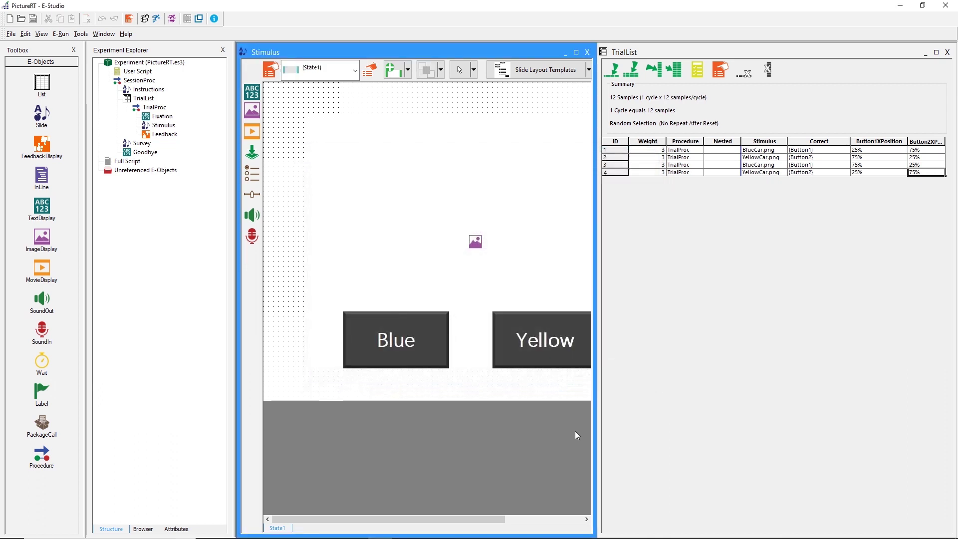
# - Widen the slide view, fine-tune both button positions, and close the Stimulus slide
pyautogui.moveTo(600, 428); pyautogui.dragTo(637, 419)
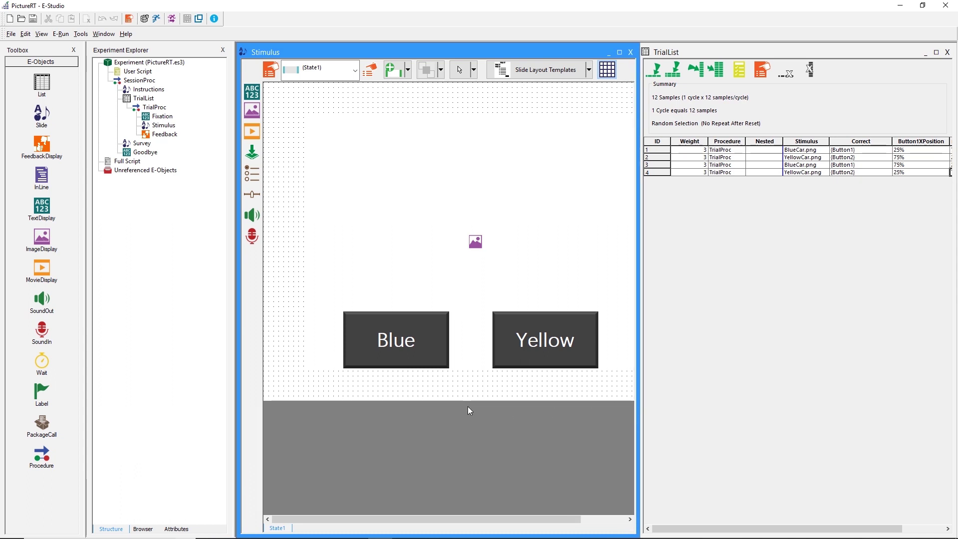
pyautogui.click(387, 349)
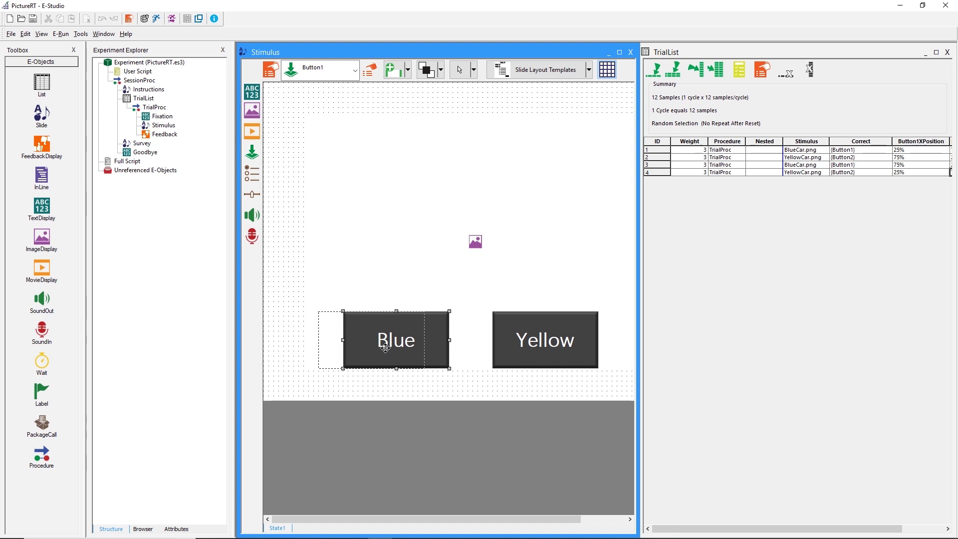
pyautogui.moveTo(386, 351); pyautogui.dragTo(386, 351)
pyautogui.moveTo(521, 352); pyautogui.dragTo(556, 352)
pyautogui.click(531, 458)
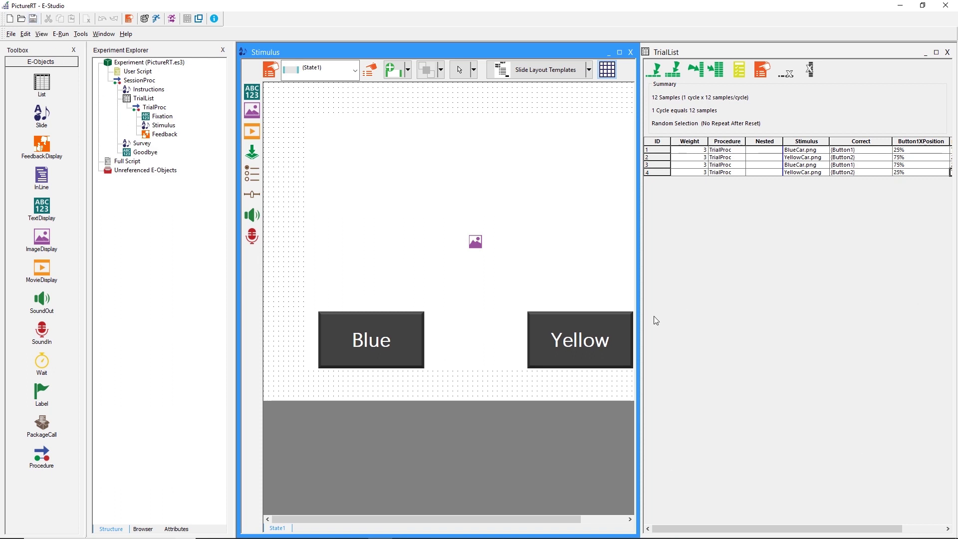
pyautogui.click(631, 53)
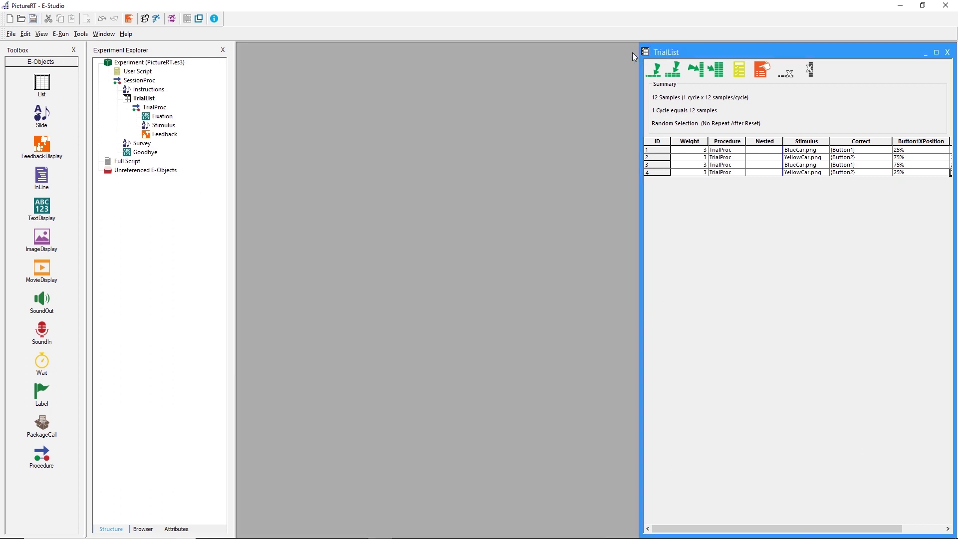
# - Run the experiment, answering the car trials Blue, Yellow and Yellow
pyautogui.click(937, 53)
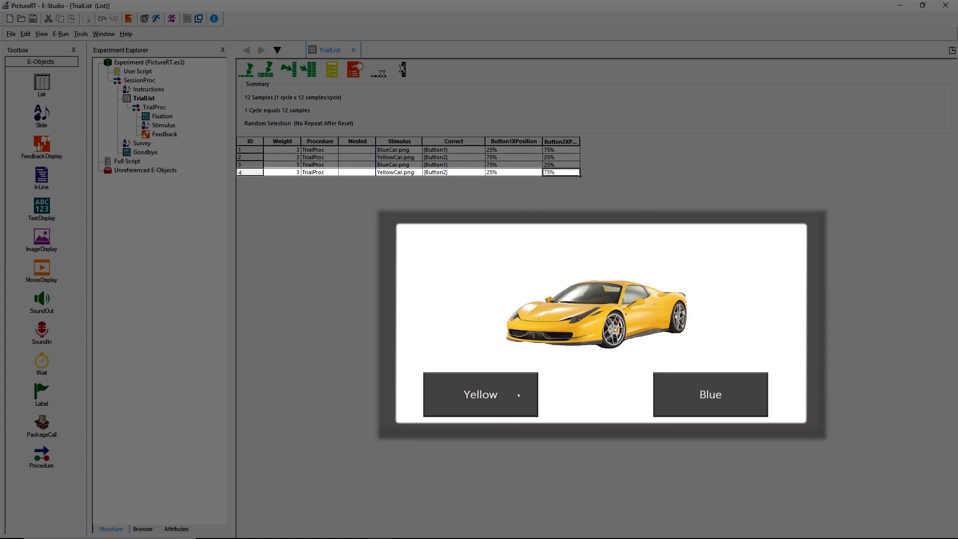
pyautogui.click(655, 394)
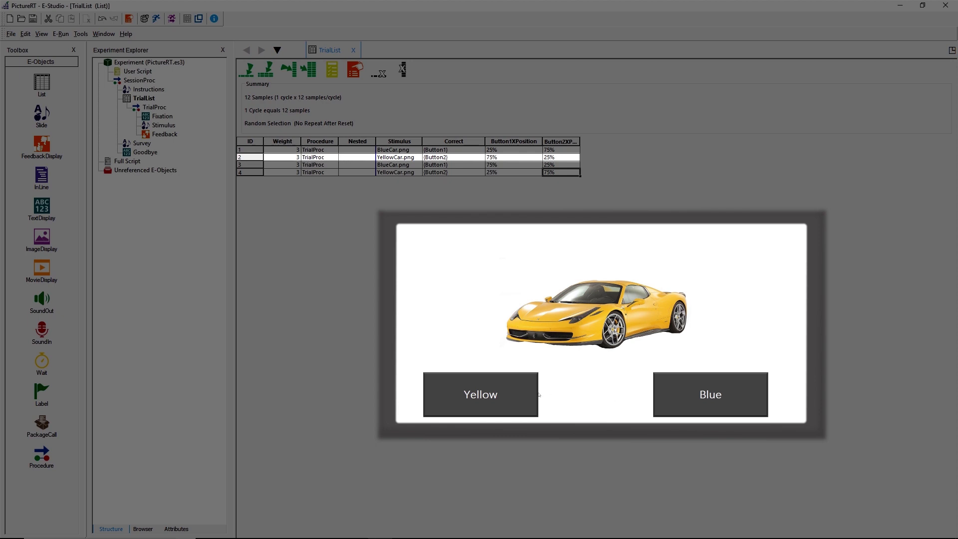
pyautogui.click(523, 395)
pyautogui.click(510, 392)
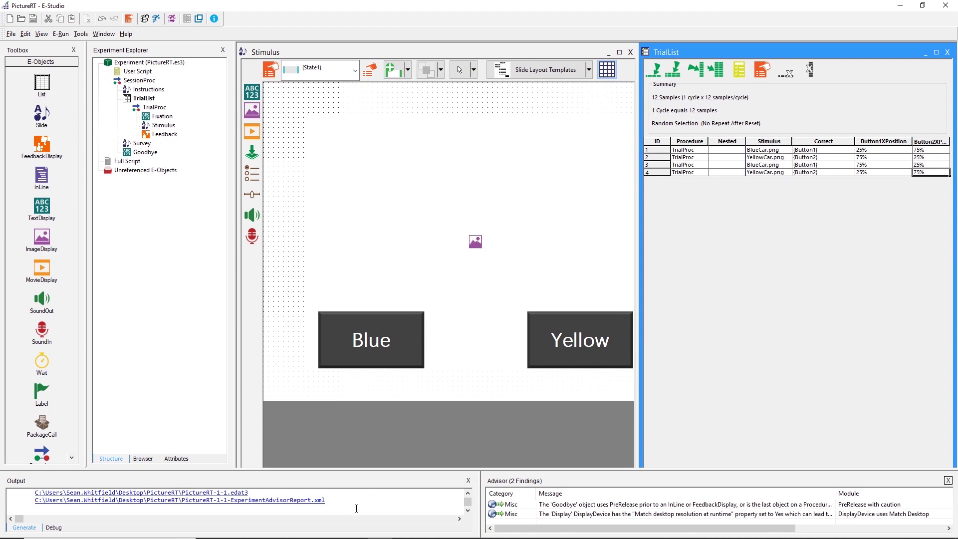
# - Open PictureRT-1-1.edat3 in E-DataAid and scroll right to the Survey rating columns
pyautogui.click(228, 493)
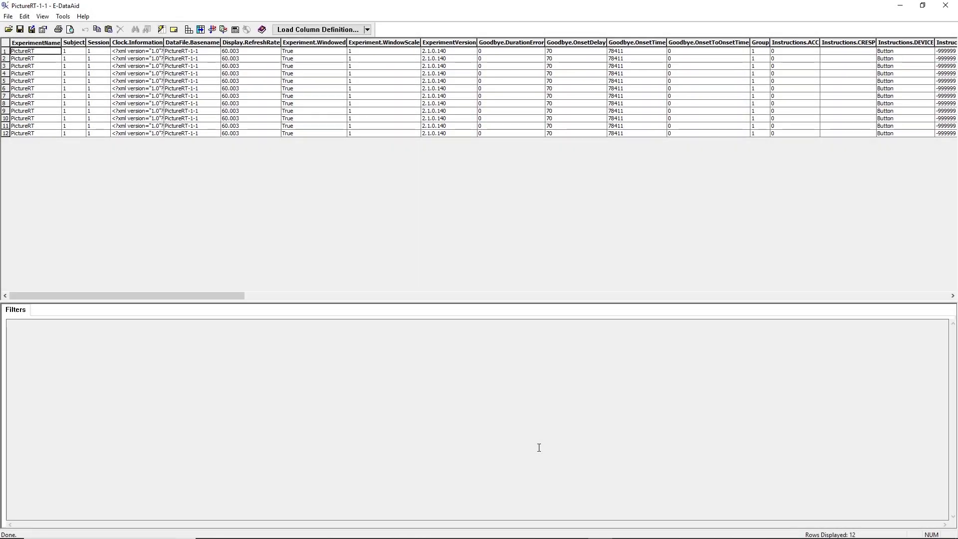
pyautogui.moveTo(242, 296); pyautogui.dragTo(418, 315)
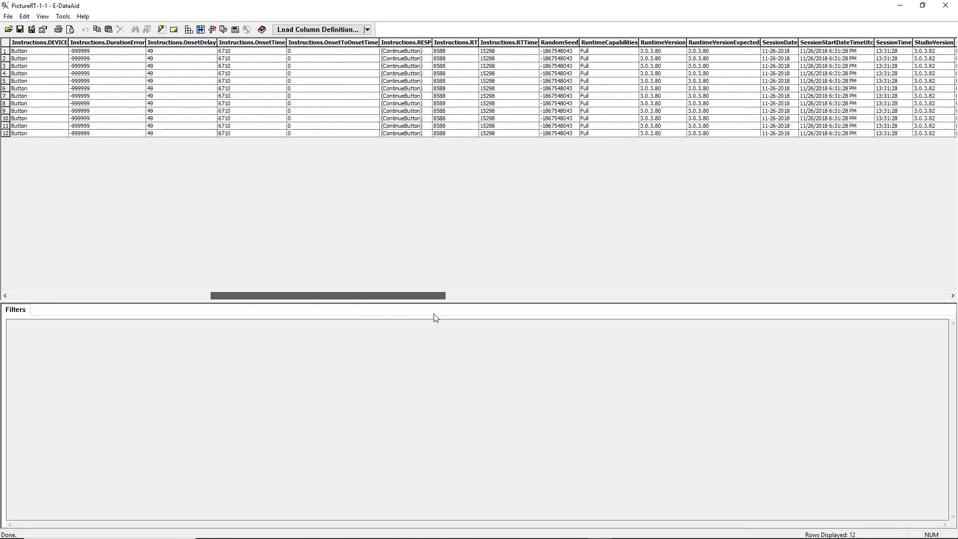
pyautogui.hscroll(3, 436, 318)
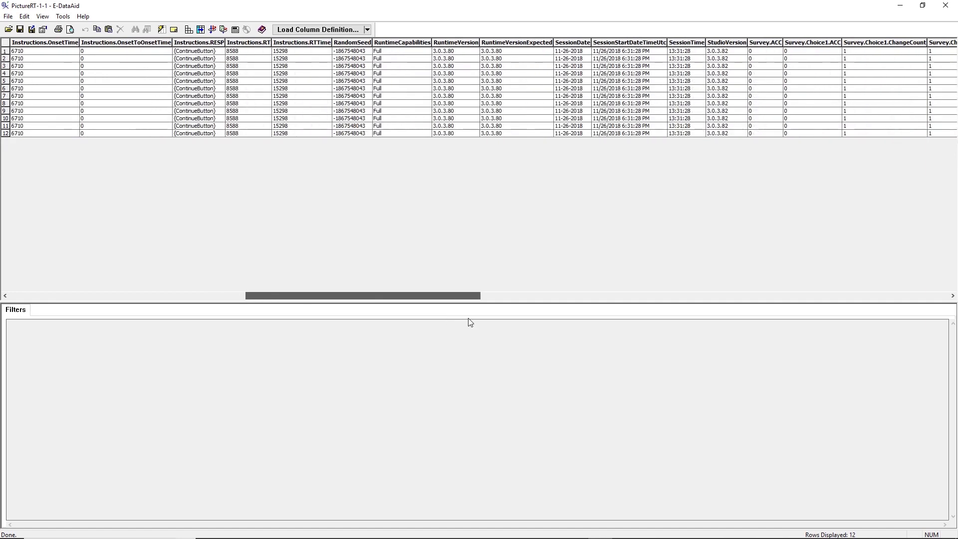
pyautogui.hscroll(1, 475, 324)
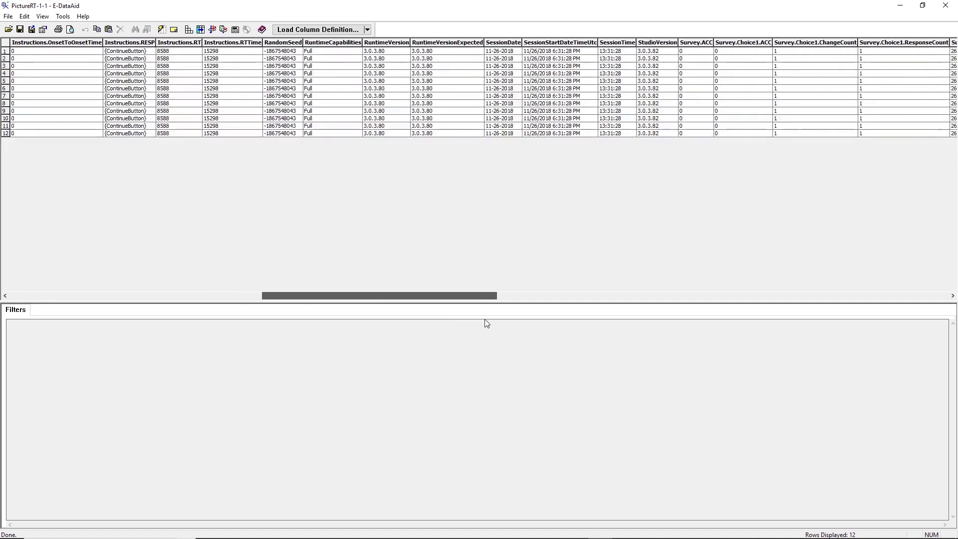
pyautogui.hscroll(4, 487, 324)
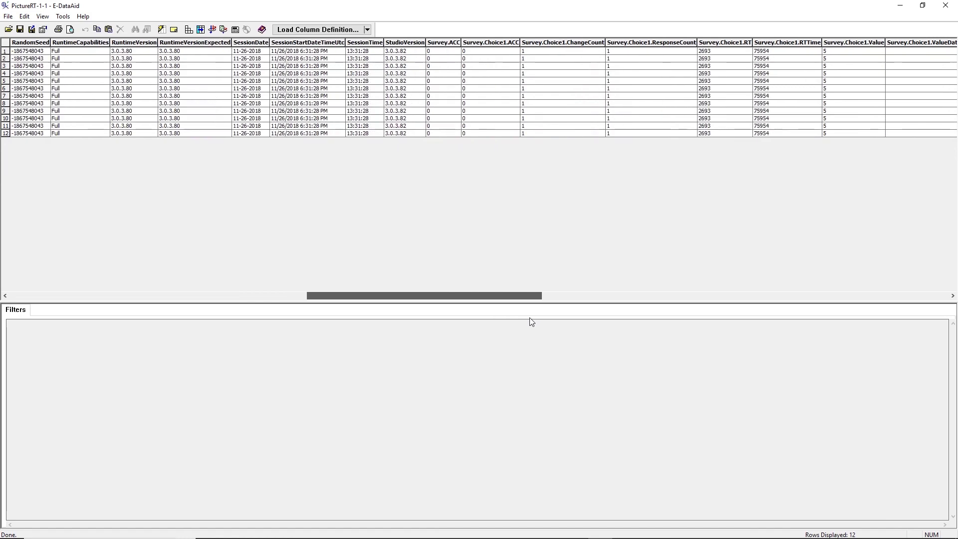
pyautogui.hscroll(6, 532, 322)
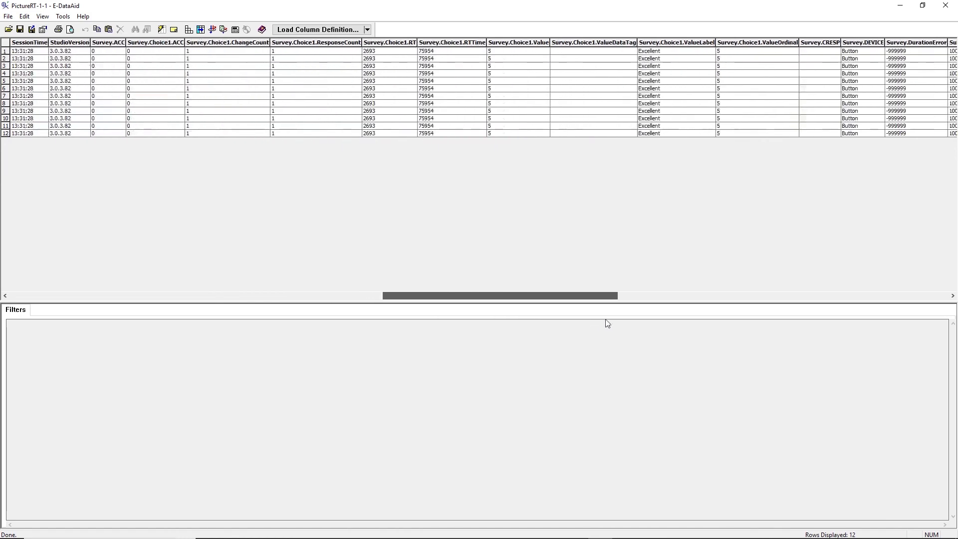
pyautogui.hscroll(1, 614, 324)
pyautogui.hscroll(2, 619, 324)
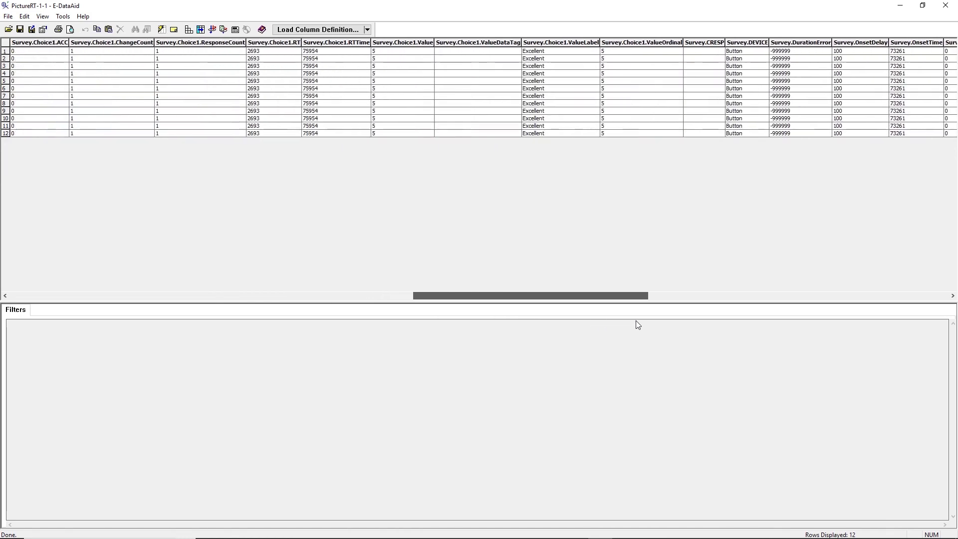
pyautogui.hscroll(1, 646, 325)
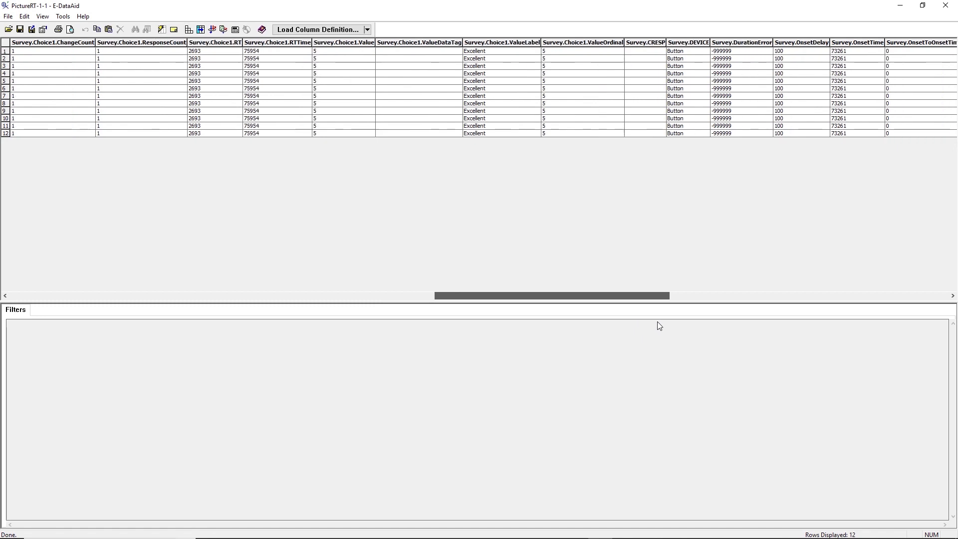